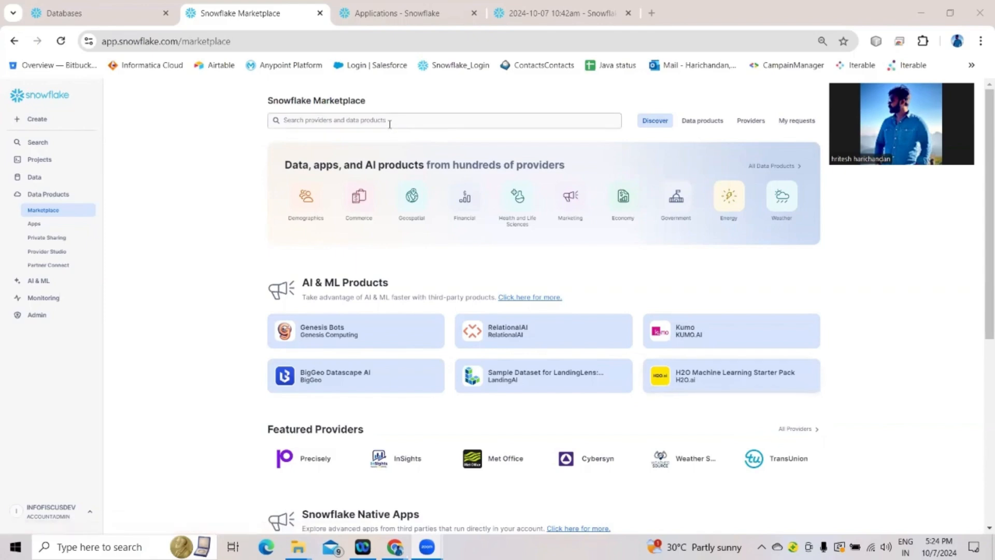
# Step: Search Marketplace for 'INFOFISCUS NETSUITE ODBC' and open the INFOFISCUS NETSUITE ODBC CONNECTOR listing
pyautogui.click(369, 117)
pyautogui.write('I')
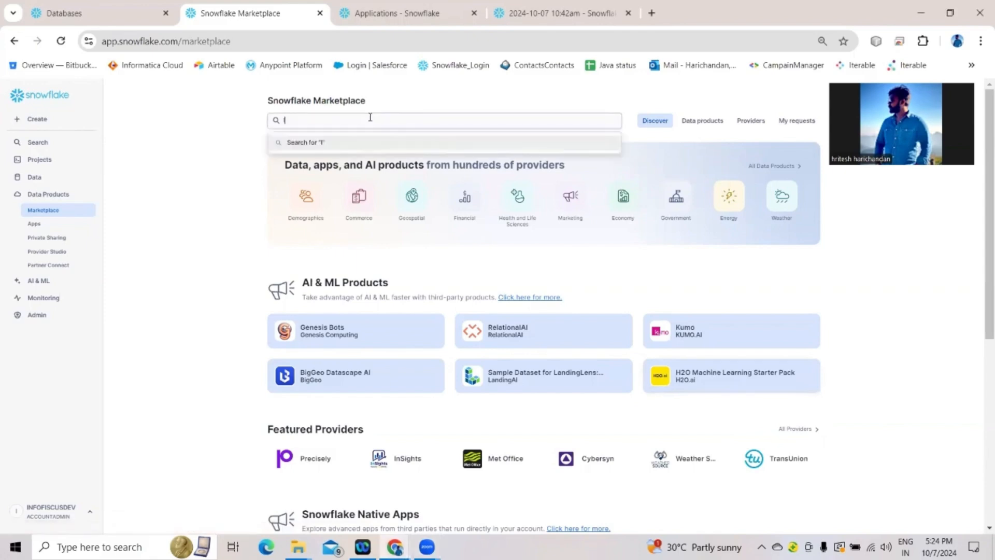
pyautogui.write('NFOFISCUS NETSUITE')
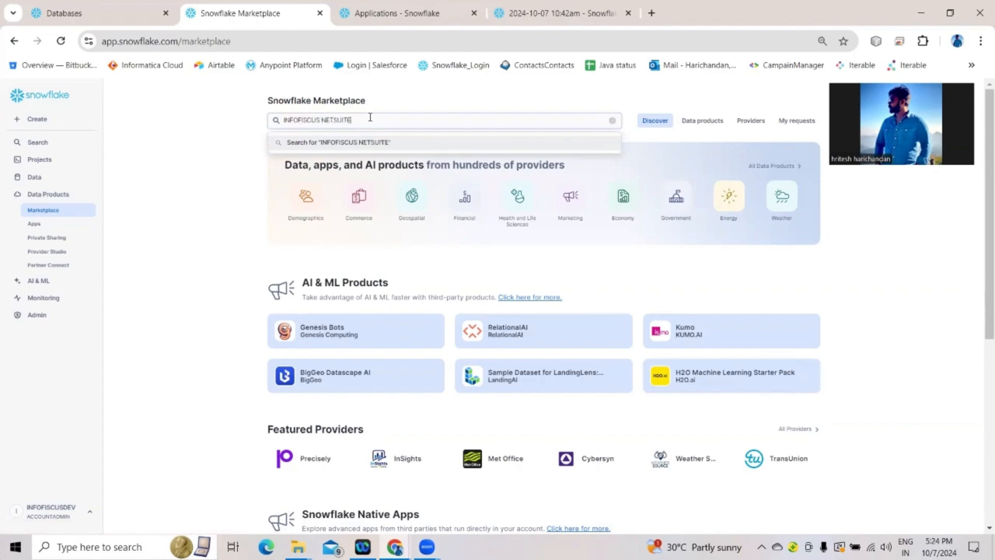
pyautogui.write(' ODBC')
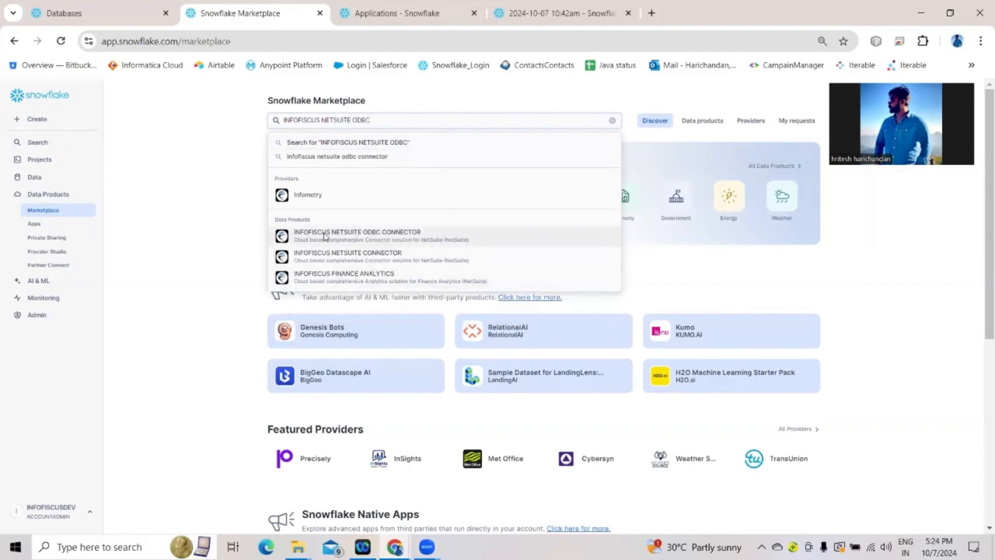
pyautogui.click(464, 238)
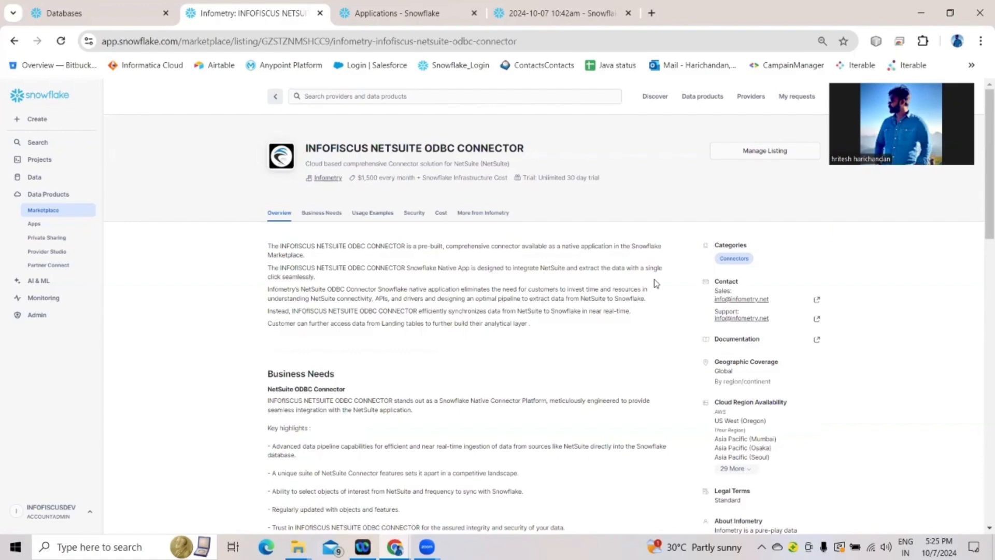
# Step: Launch the installed INFOFISCUS_NETSUITE_ODBC_CONNECTOR app from the Applications list
pyautogui.click(369, 10)
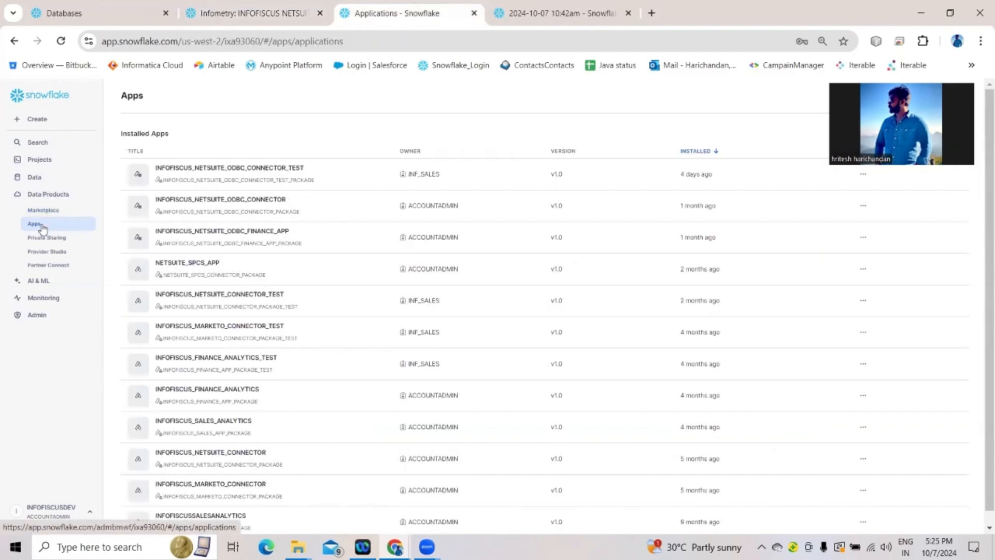
pyautogui.click(309, 204)
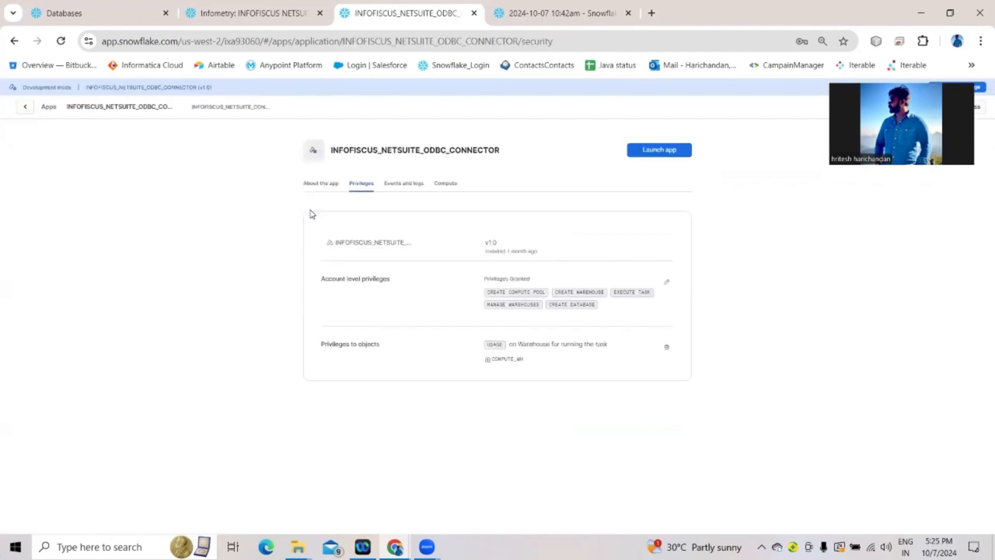
pyautogui.click(666, 151)
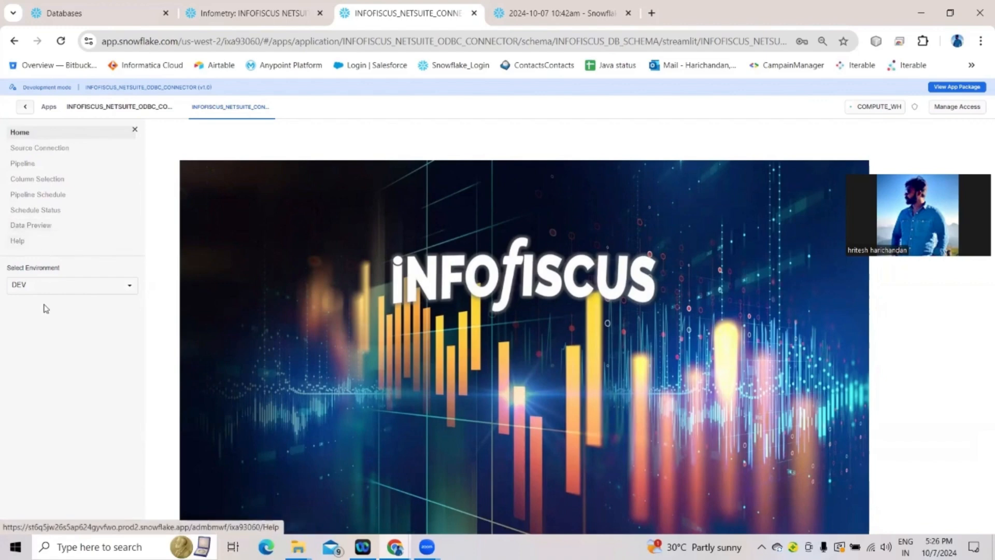
# Step: Switch the connector app's environment from DEV to PROD and go to Source Connection
pyautogui.click(89, 286)
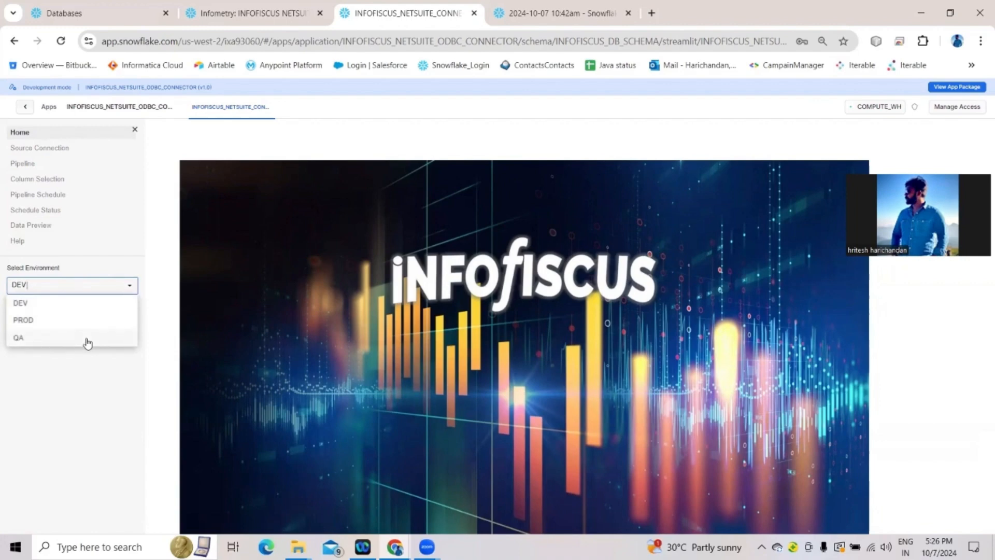
pyautogui.click(78, 321)
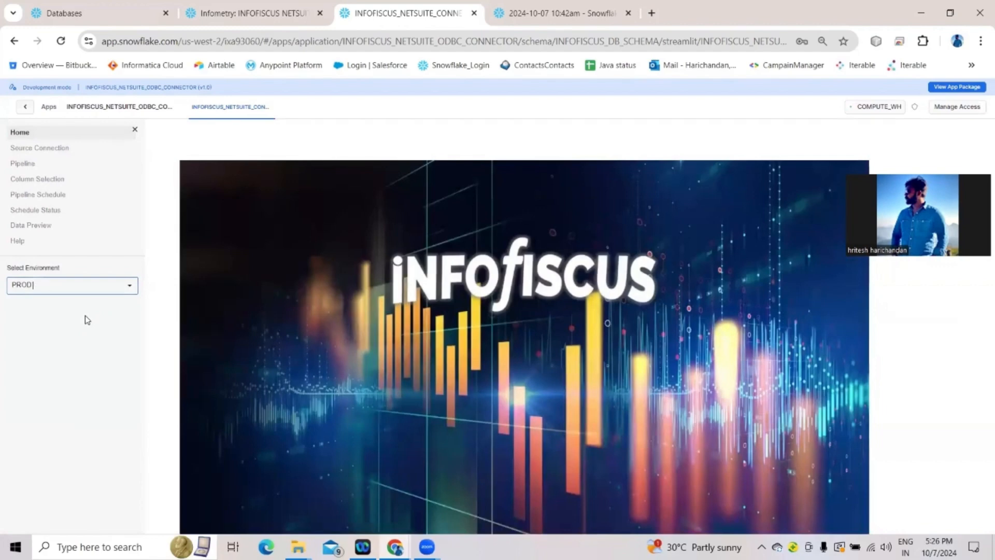
pyautogui.click(75, 151)
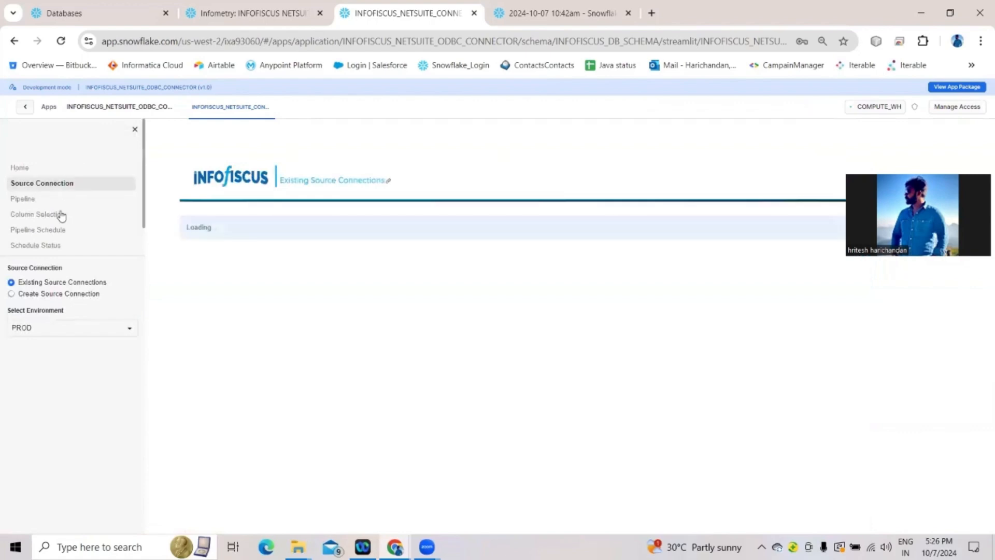
# Step: Start a new source connection and enter the connection name 'H.lkl Conn'
pyautogui.click(57, 300)
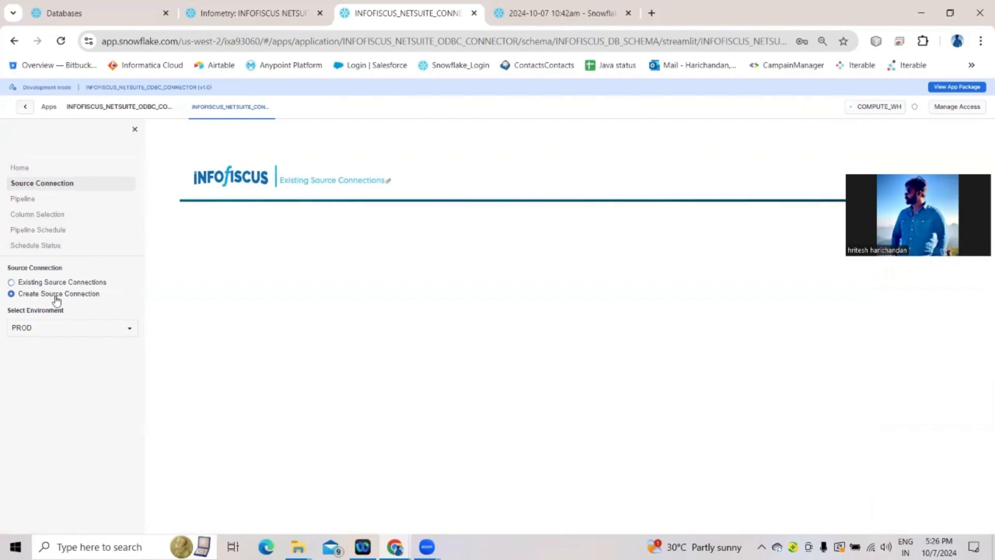
pyautogui.click(269, 234)
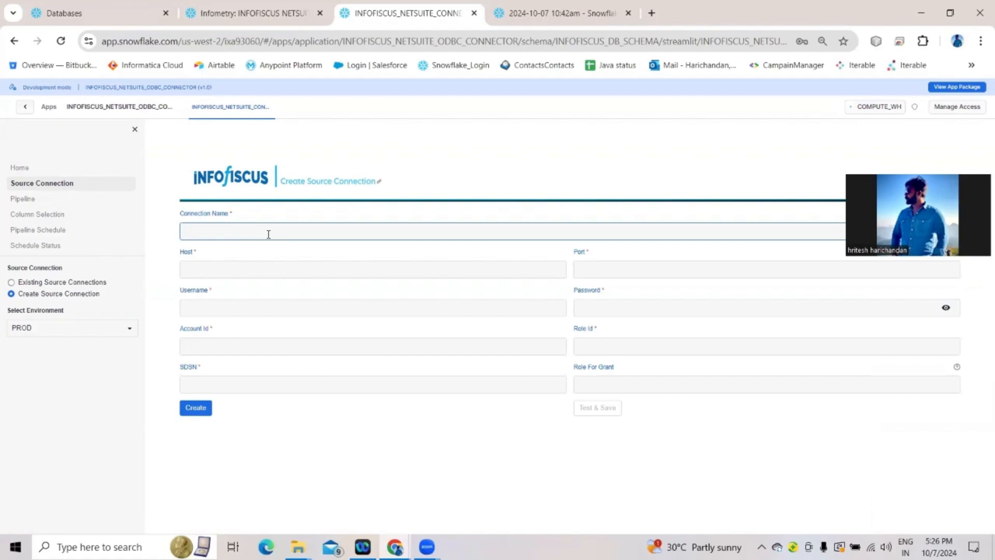
pyautogui.write('H.lkl ')
pyautogui.write('Connn')
# Step: Enter a host, clear the mistaken 'bvaba' host entry, and continue down the form's remaining fields
pyautogui.click(191, 267)
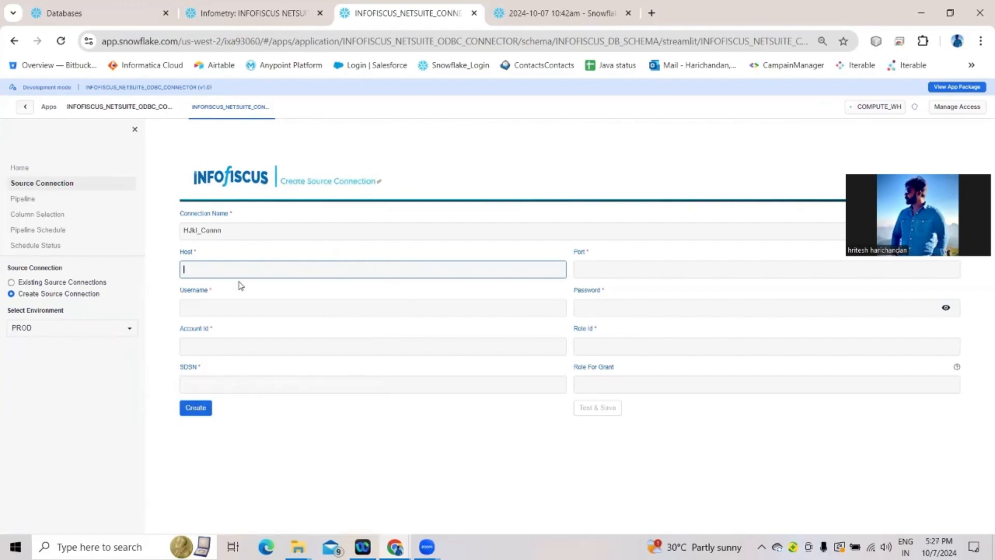
pyautogui.write('bvaba')
pyautogui.click(645, 268)
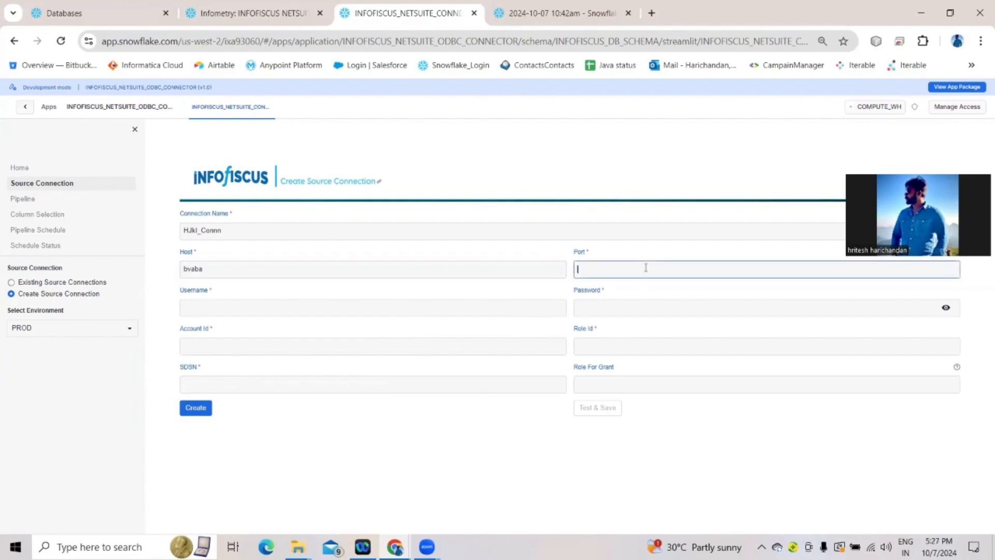
pyautogui.doubleClick(218, 269)
pyautogui.press('BackSpace')
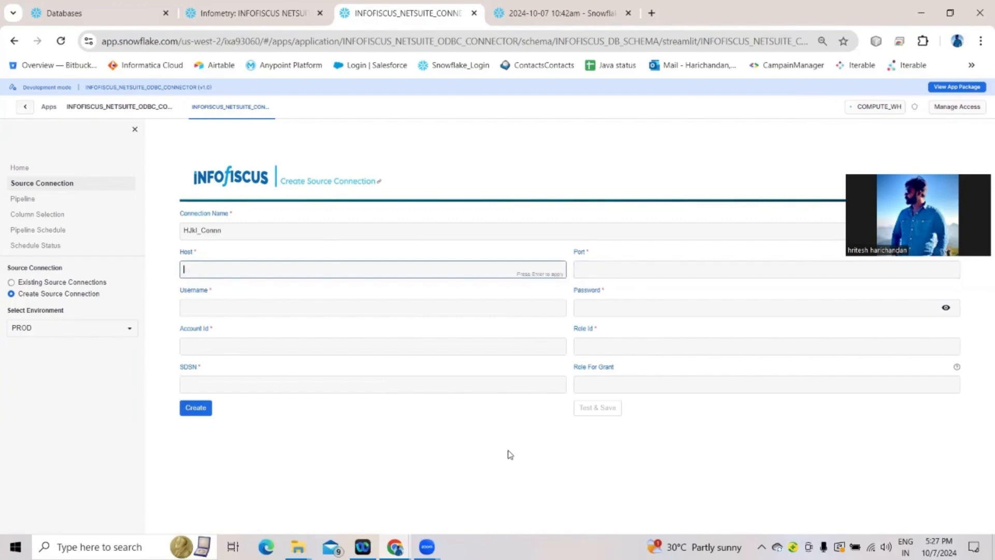
pyautogui.click(725, 275)
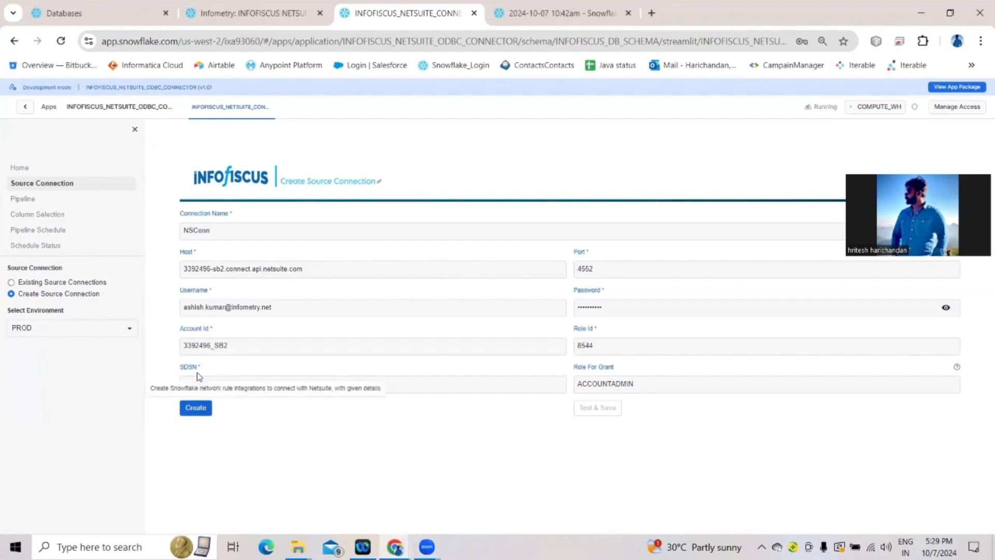
pyautogui.scroll(-2, 197, 374)
pyautogui.scroll(-2, 197, 372)
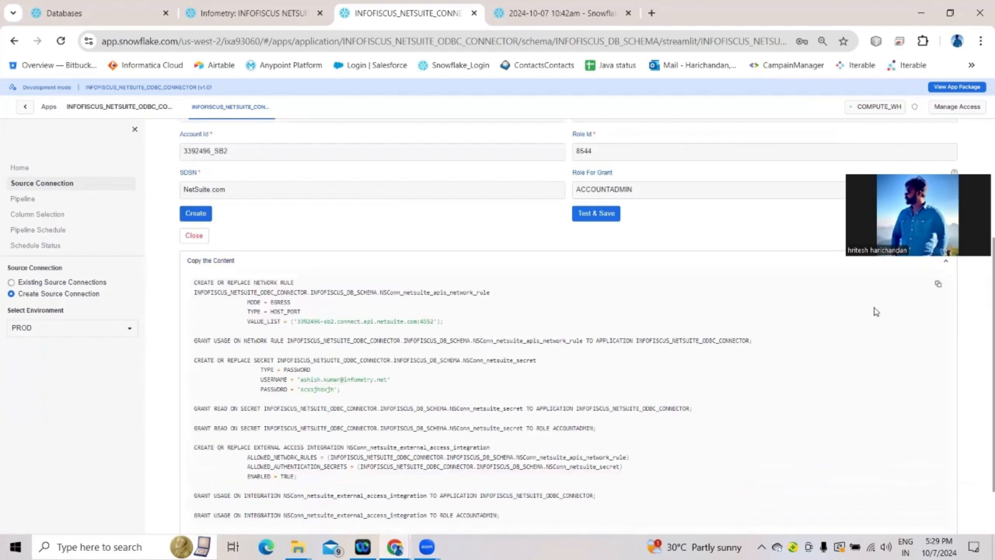
# Step: Select all the generated setup SQL in the worksheet, then close the SQL panel in the connector app
pyautogui.click(531, 15)
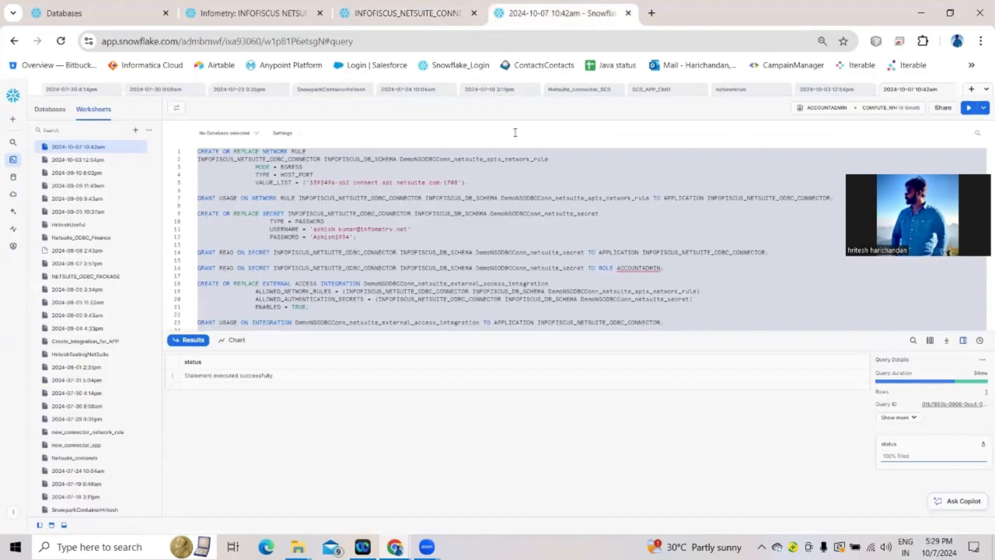
pyautogui.click(516, 217)
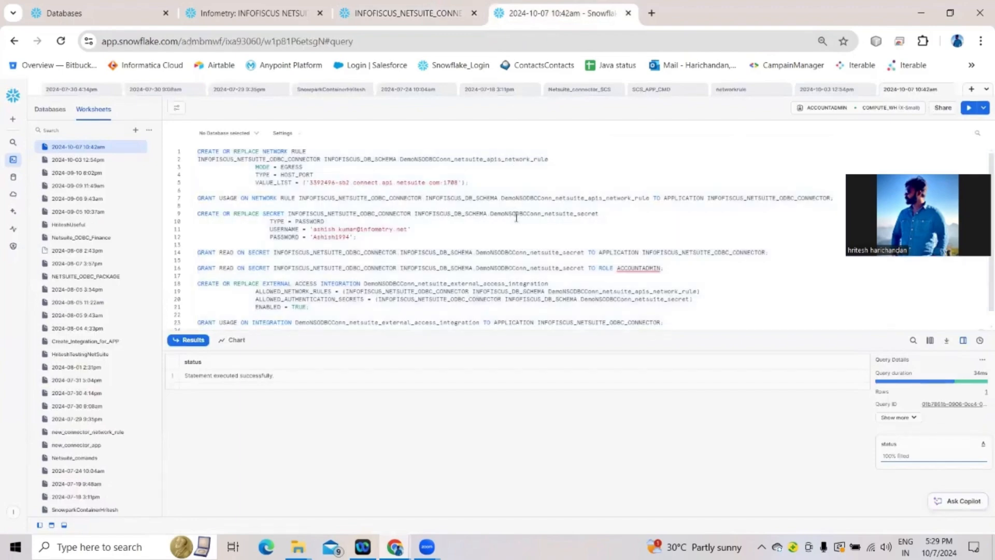
pyautogui.hotkey('ctrl', 'a')
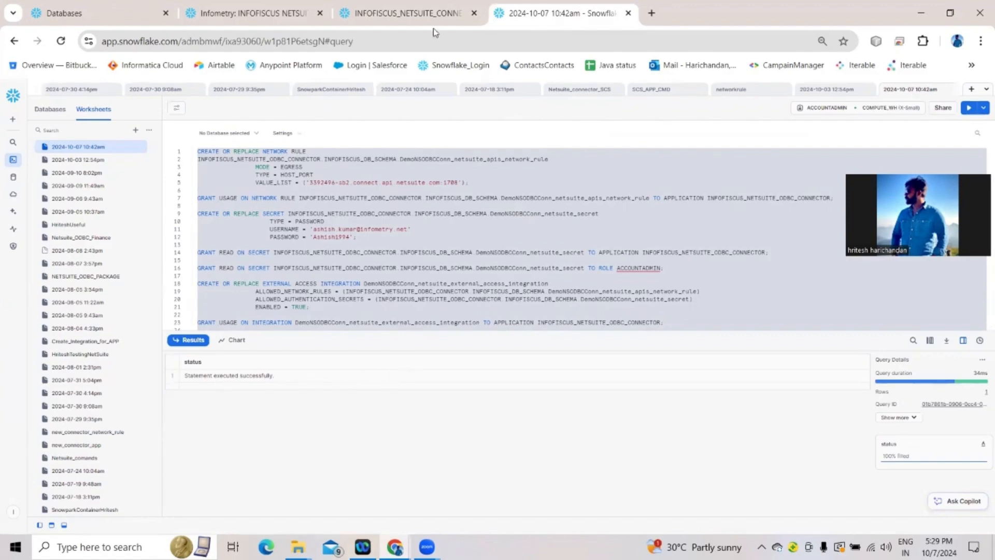
pyautogui.click(361, 10)
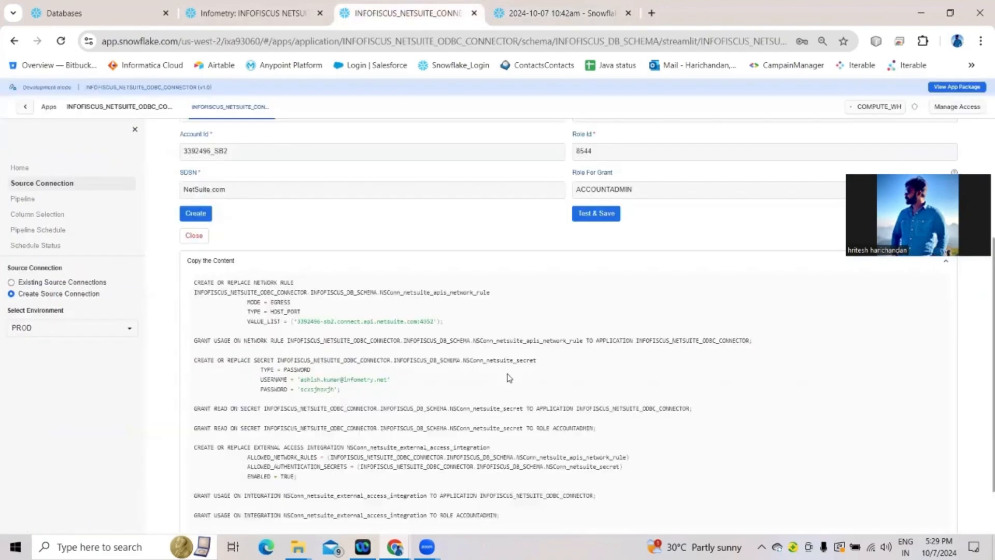
pyautogui.click(207, 240)
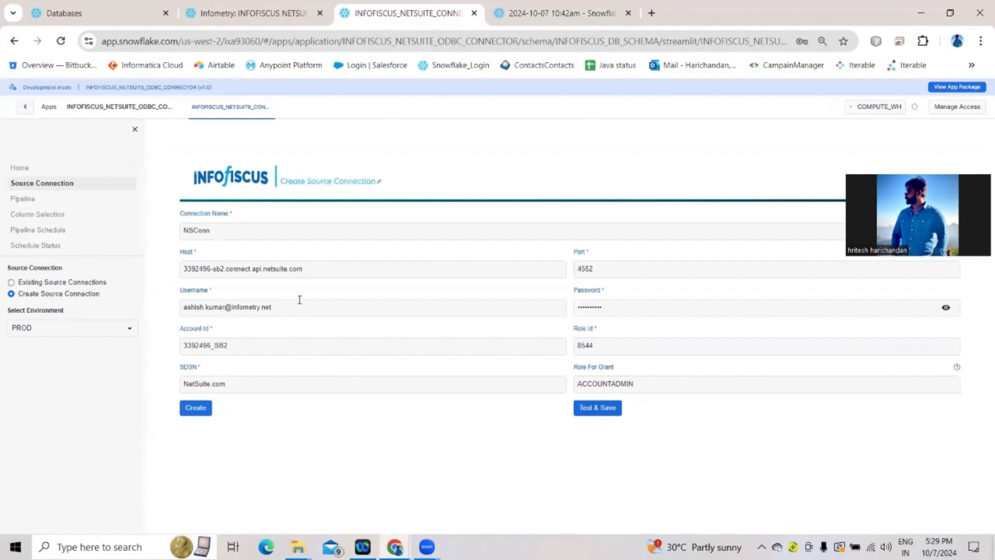
# Step: Review the SRJ_PROD connection's details in its edit form, then select SRJ_PROD in Existing Source Connections
pyautogui.click(59, 283)
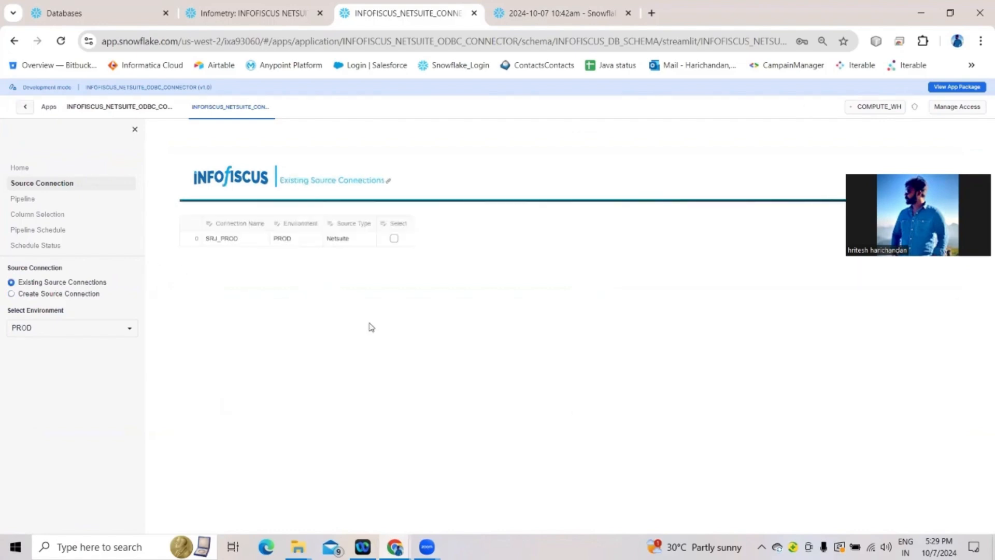
pyautogui.click(394, 239)
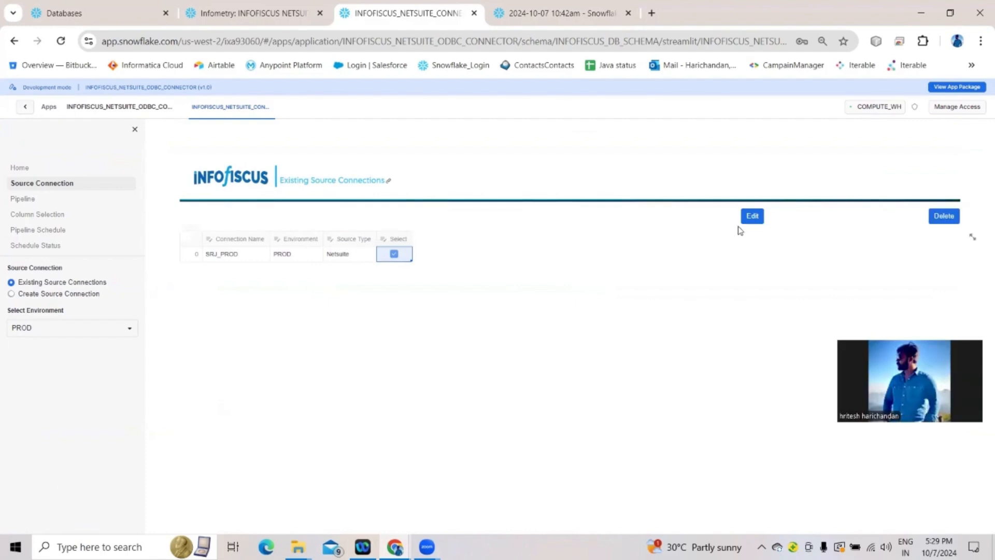
pyautogui.click(750, 218)
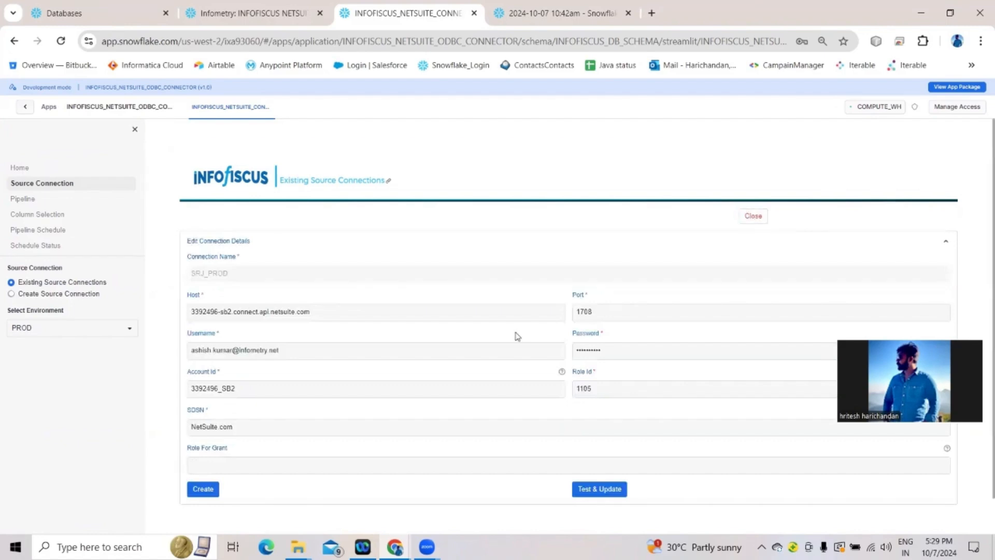
pyautogui.scroll(-1, 539, 342)
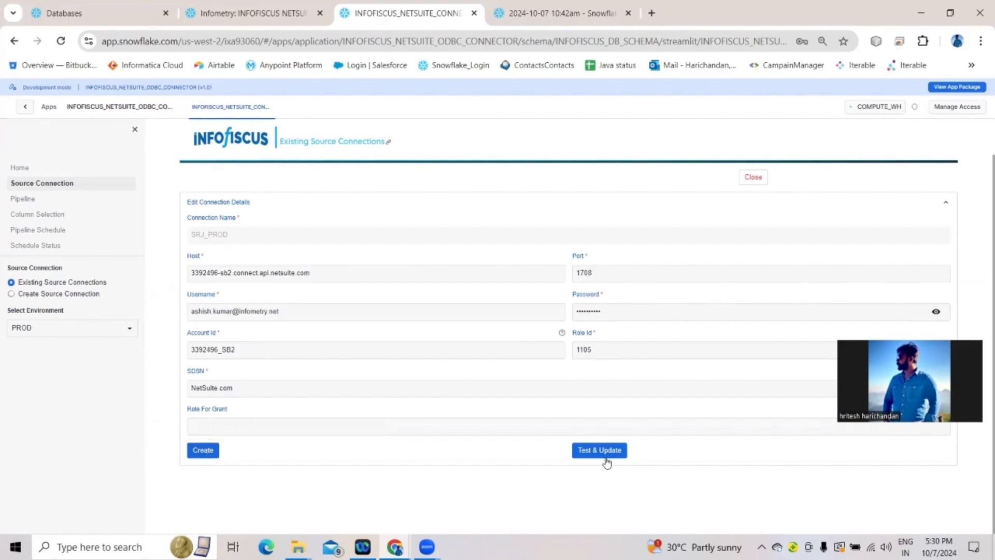
pyautogui.click(762, 177)
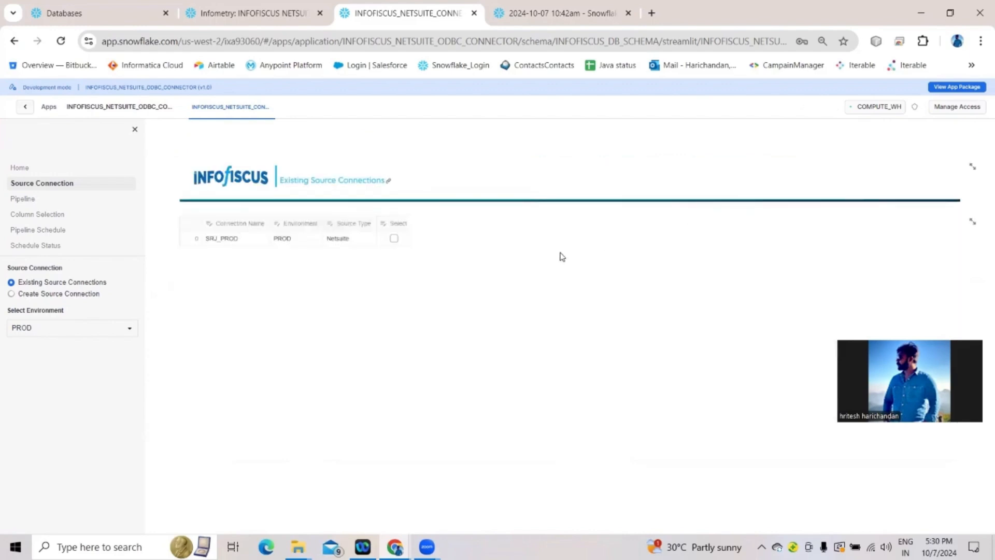
pyautogui.click(397, 238)
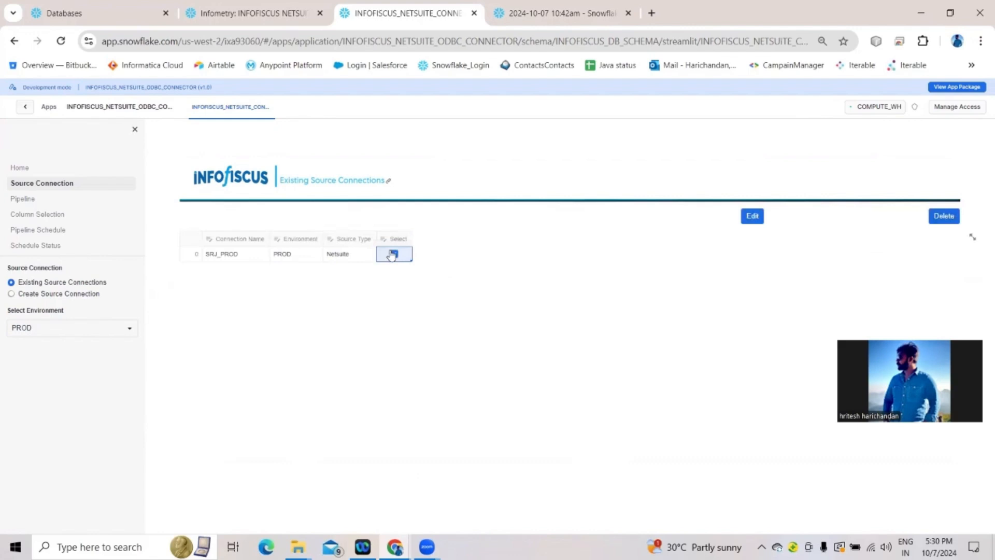
# Step: Start a new pipeline and set its source connection to SRJ_PROD
pyautogui.click(22, 200)
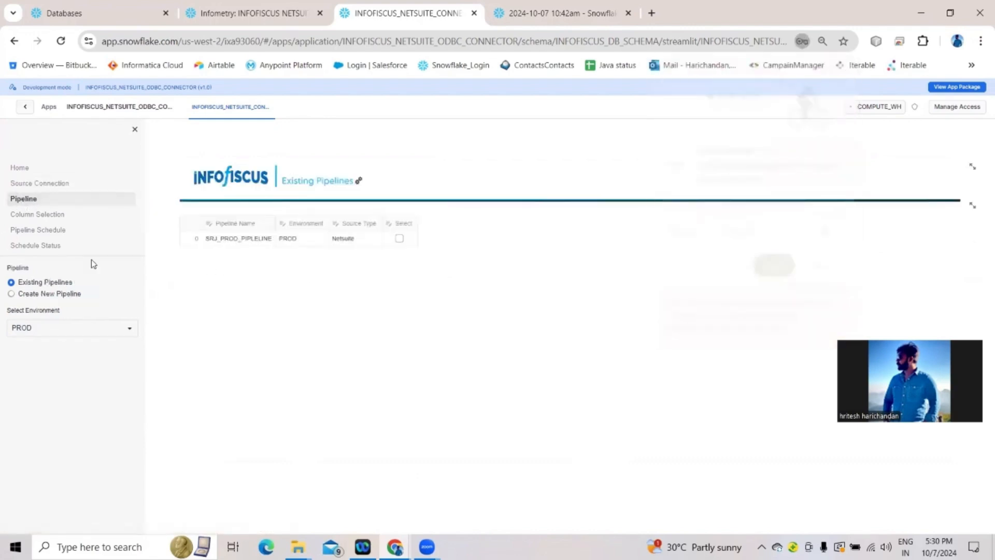
pyautogui.click(54, 294)
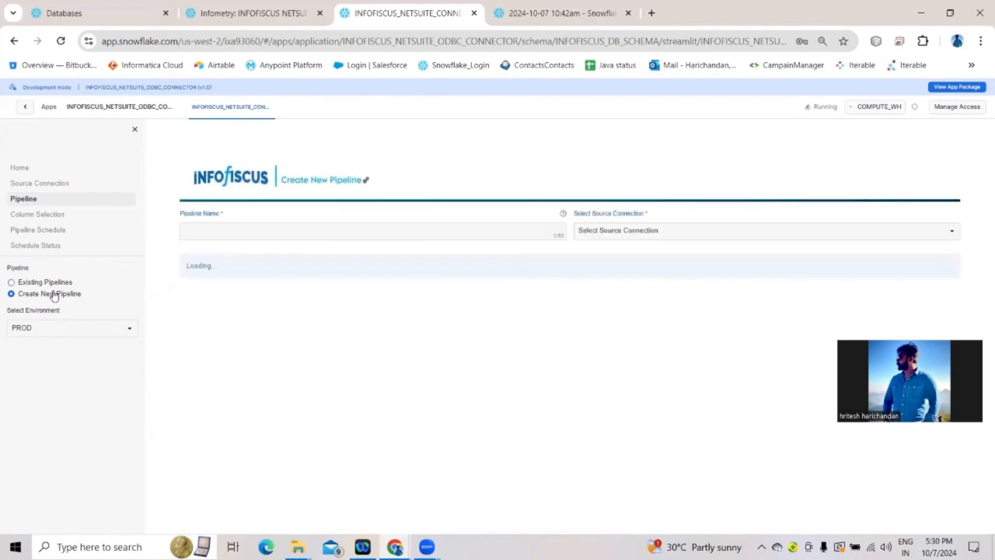
pyautogui.click(636, 232)
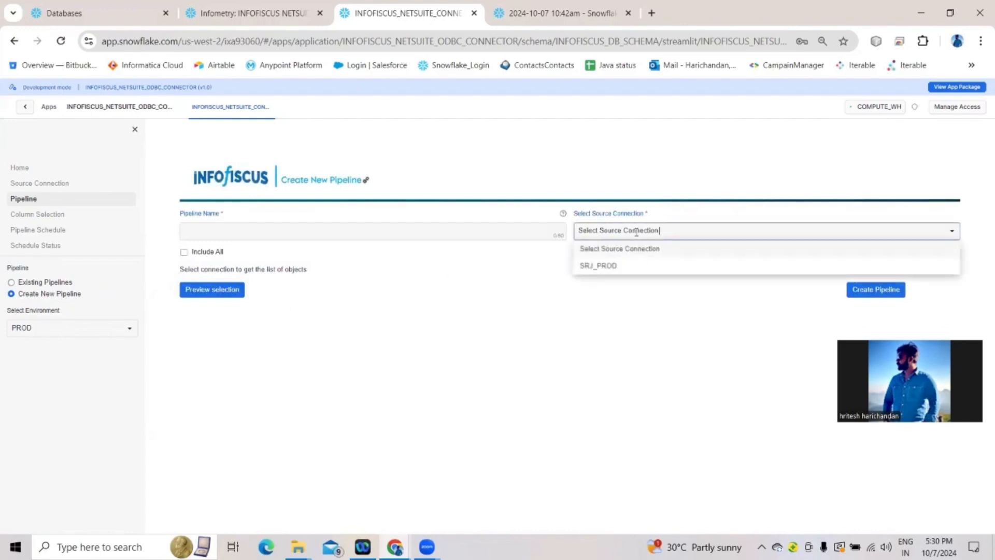
pyautogui.click(619, 267)
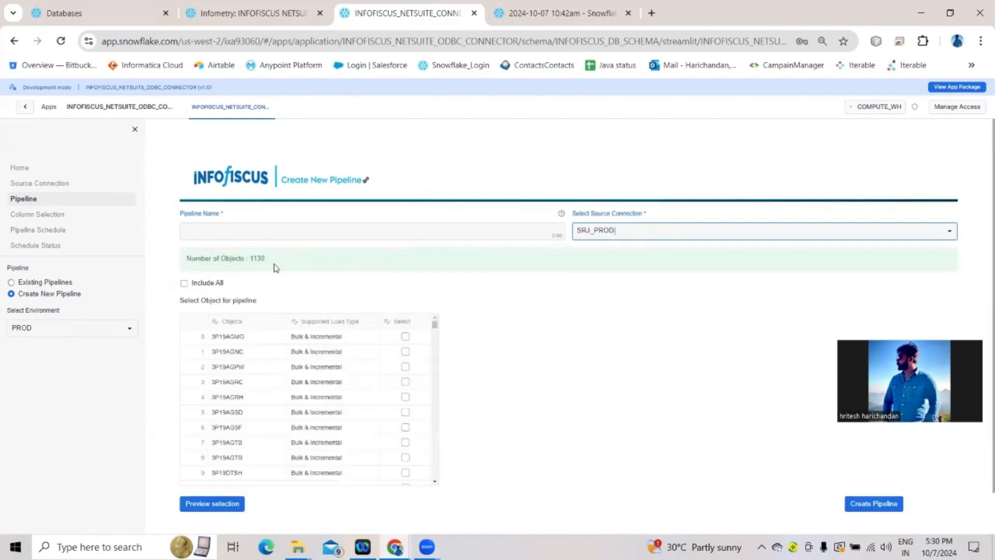
# Step: Name the pipeline NS_Pipeline and turn Include All off
pyautogui.click(279, 227)
pyautogui.write('M')
pyautogui.press('BackSpace')
pyautogui.write('NS')
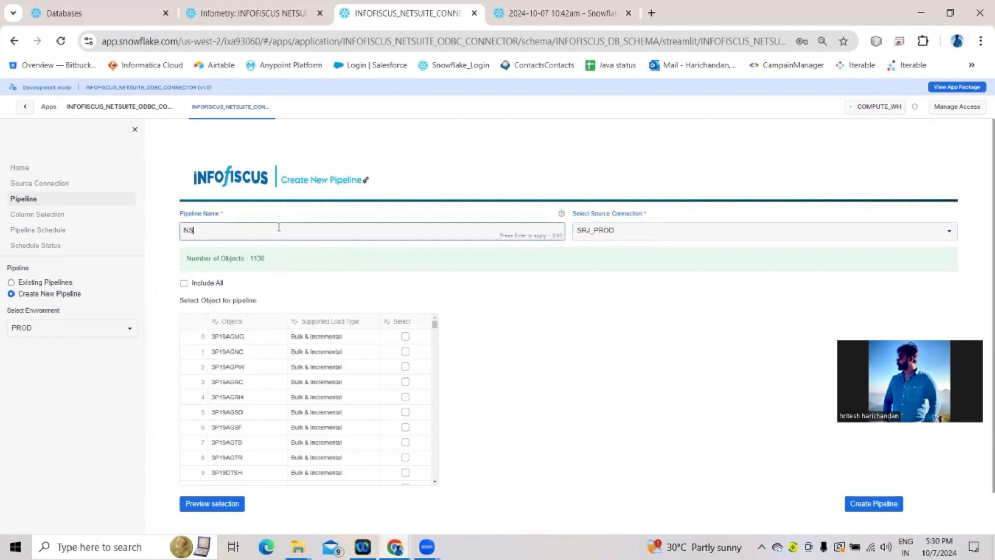
pyautogui.write('_Pipeline')
pyautogui.click(197, 285)
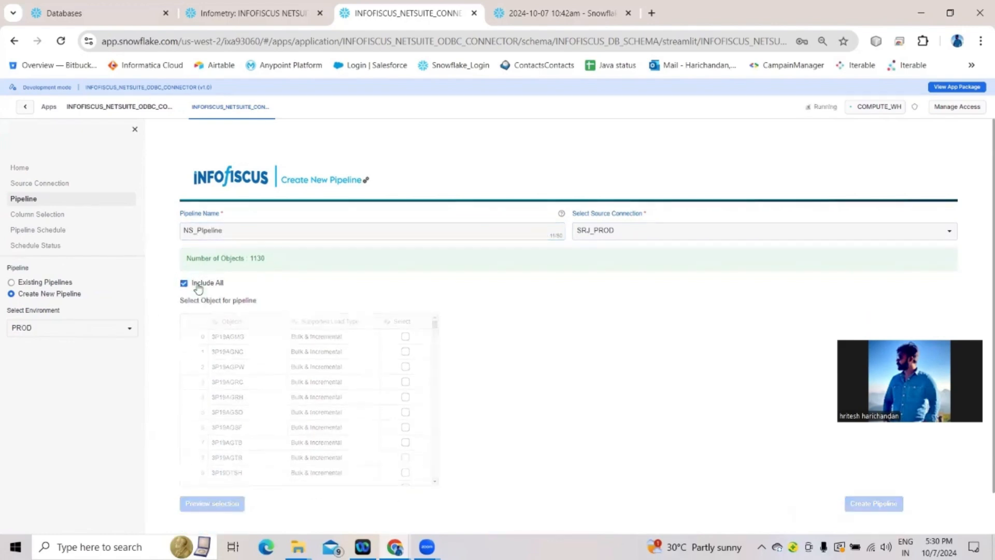
pyautogui.click(211, 286)
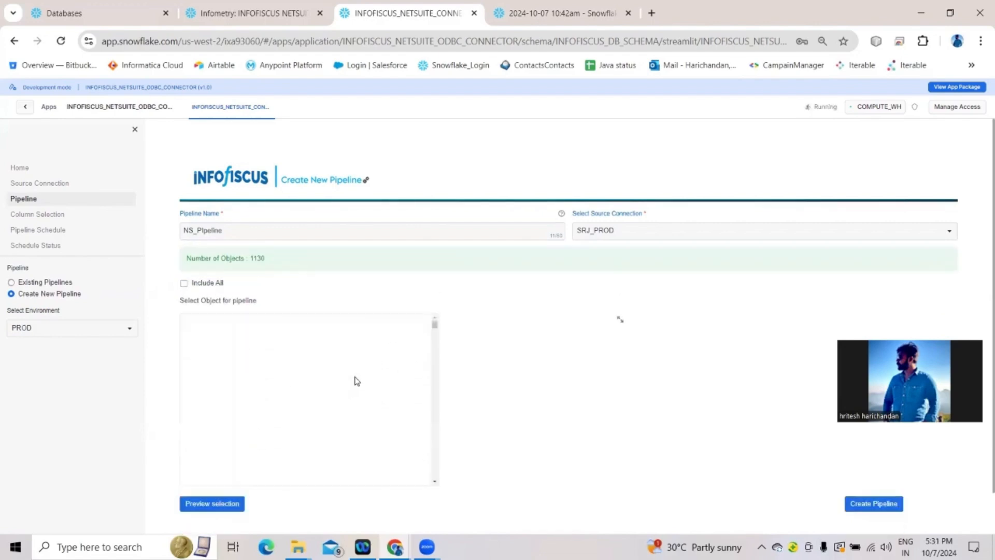
# Step: Tick the ACTIVITIES and ADDRESSES objects, preview the selection, then return to Existing Pipelines
pyautogui.scroll(-3, 408, 374)
pyautogui.scroll(-10, 408, 374)
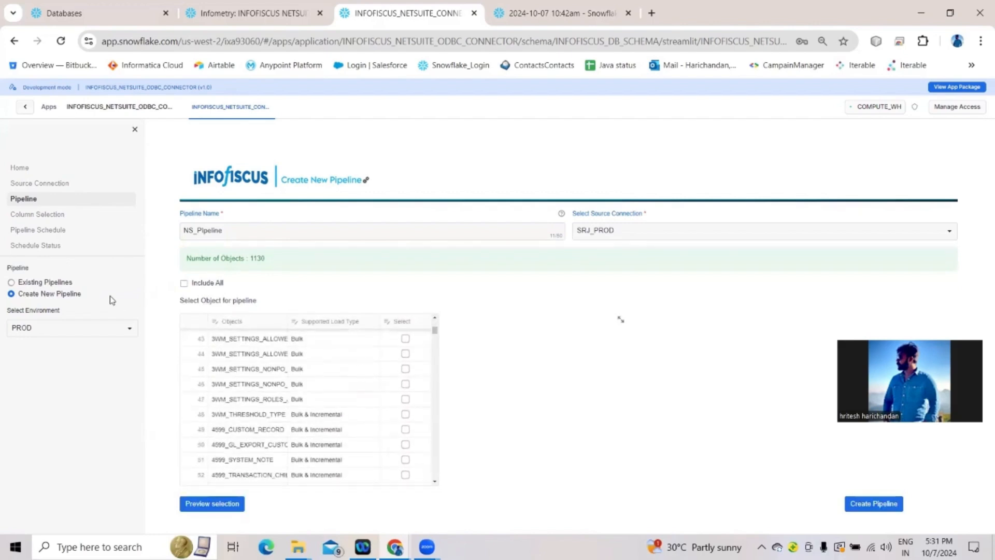
pyautogui.scroll(-3, 337, 380)
pyautogui.scroll(-10, 362, 386)
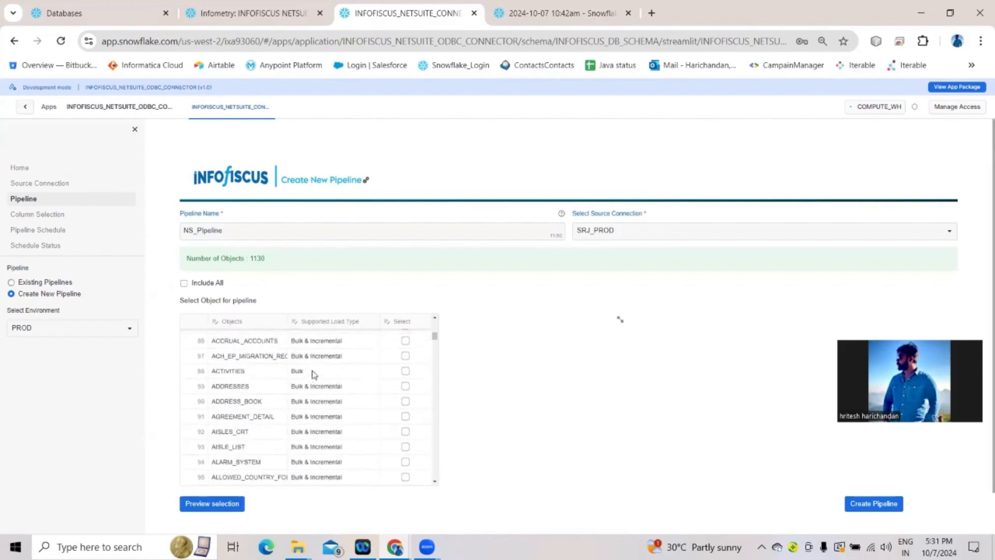
pyautogui.click(404, 374)
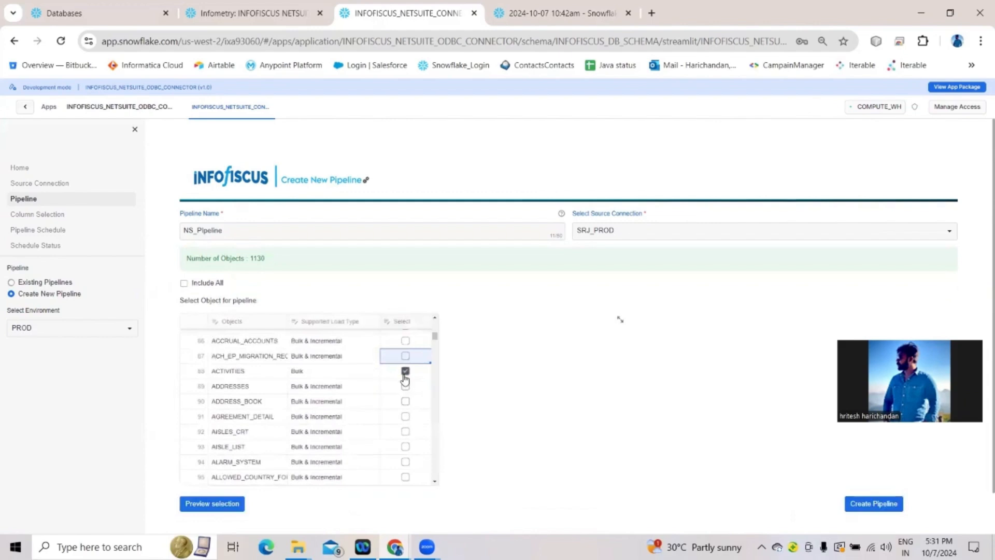
pyautogui.click(406, 386)
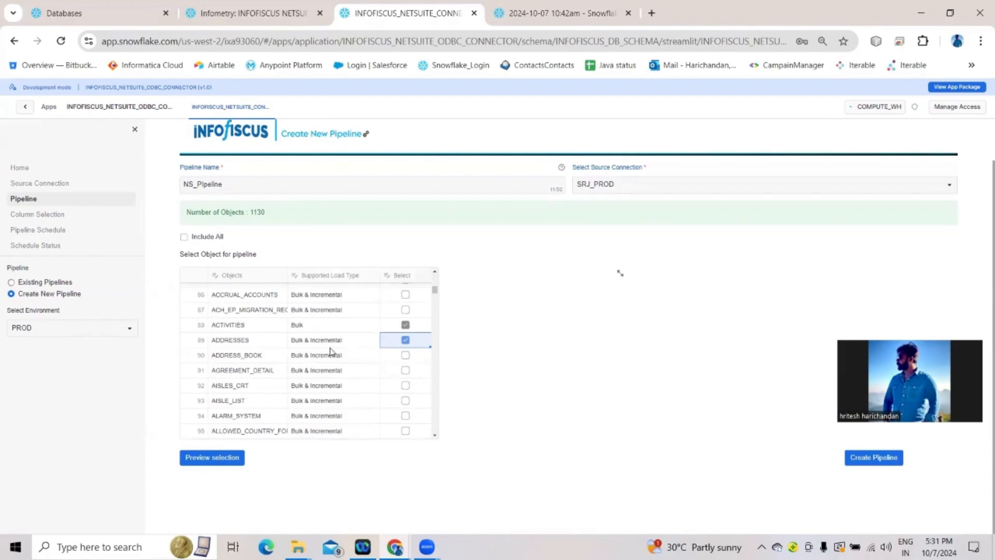
pyautogui.click(225, 462)
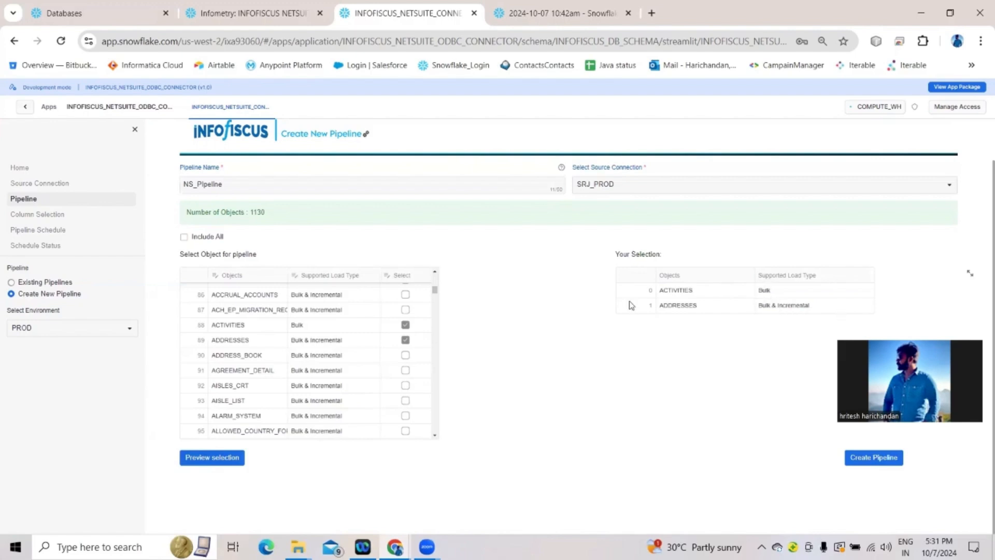
pyautogui.click(50, 281)
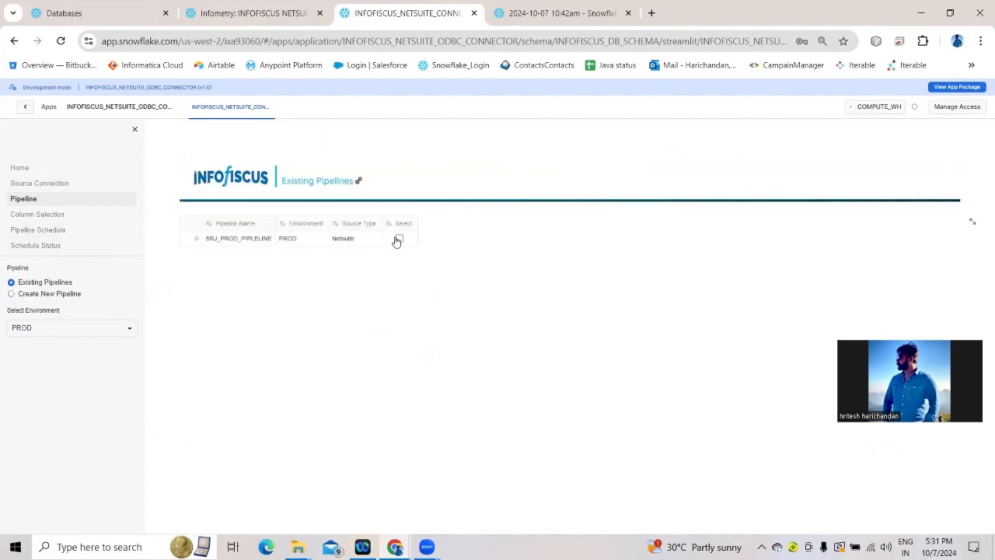
# Step: Open SRJ_PROD_PIPLELINE for editing, preview its TRANSACTIONS and TRANSACTION_LINES objects, then close the editor
pyautogui.click(399, 239)
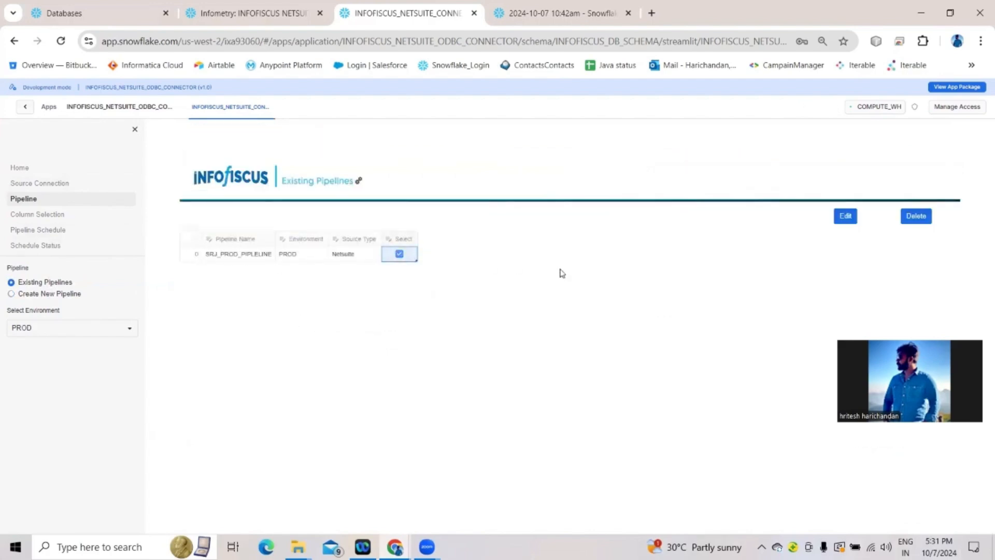
pyautogui.click(842, 216)
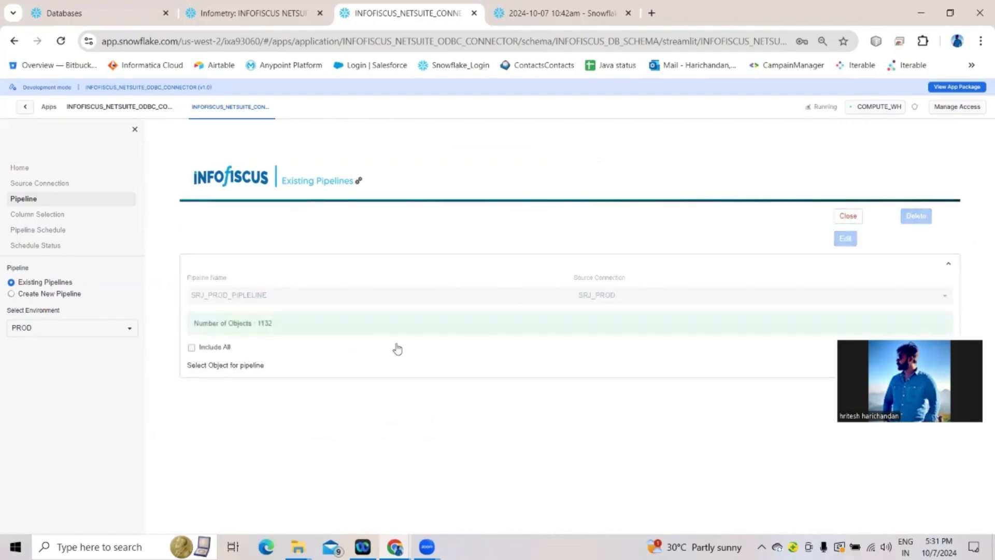
pyautogui.scroll(-2, 396, 346)
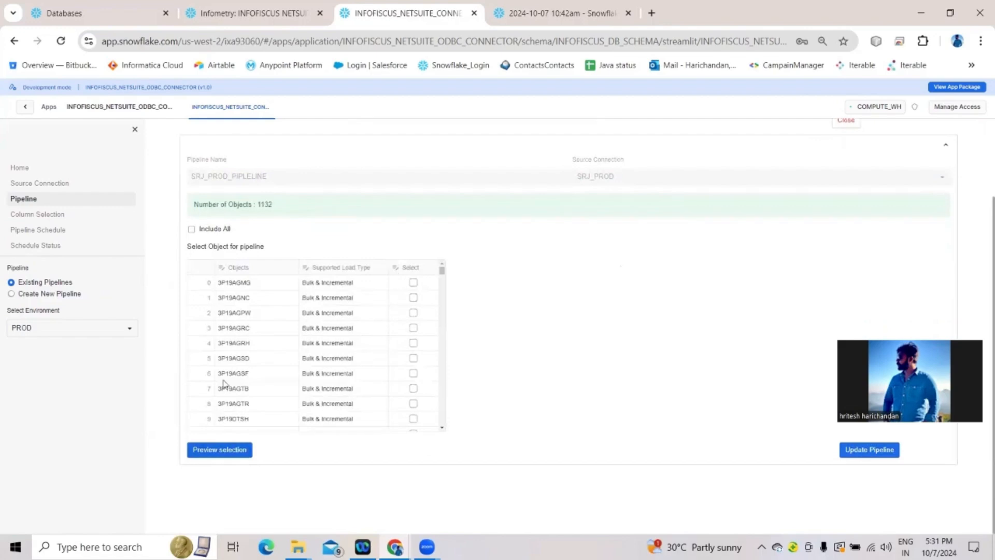
pyautogui.click(222, 451)
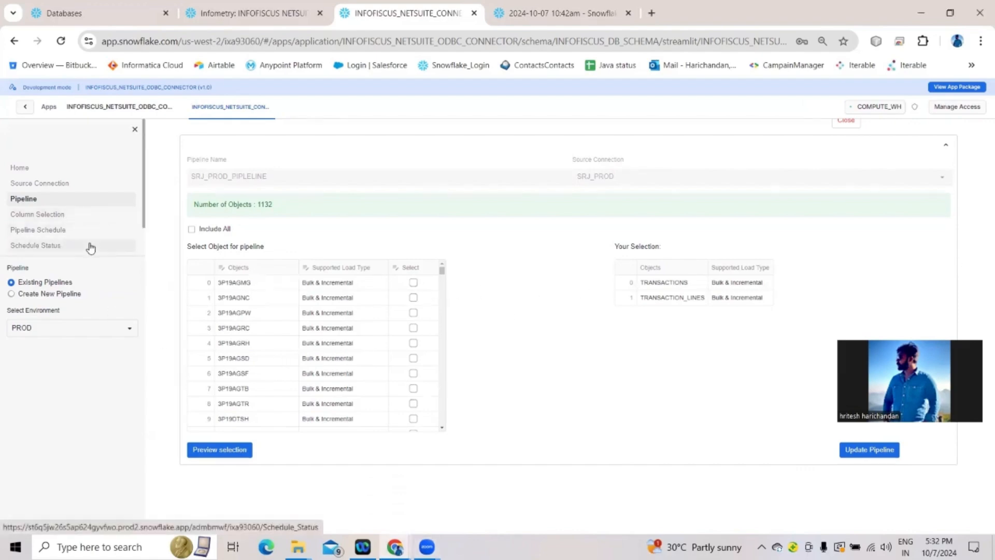
pyautogui.scroll(2, 640, 215)
pyautogui.click(846, 216)
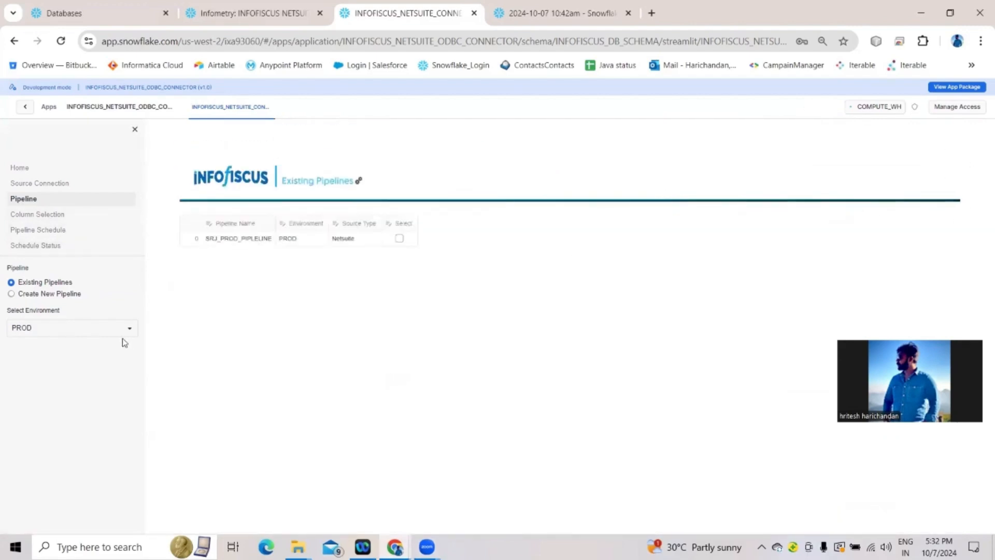
pyautogui.click(58, 215)
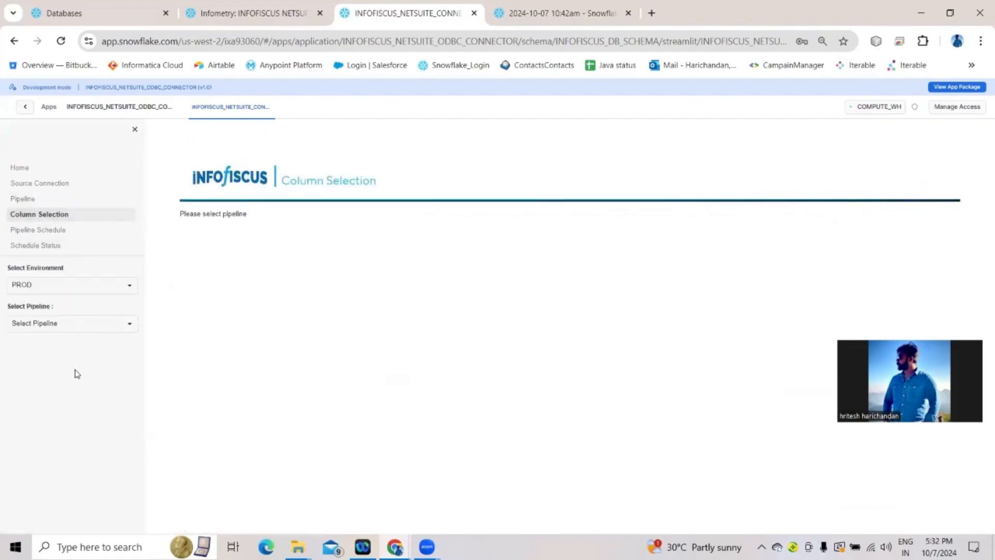
# Step: Pick SRJ_PROD_PIPLELINE, review its TRANSACTIONS columns, then show the all-selected TRANSACTION_LINES columns
pyautogui.click(81, 323)
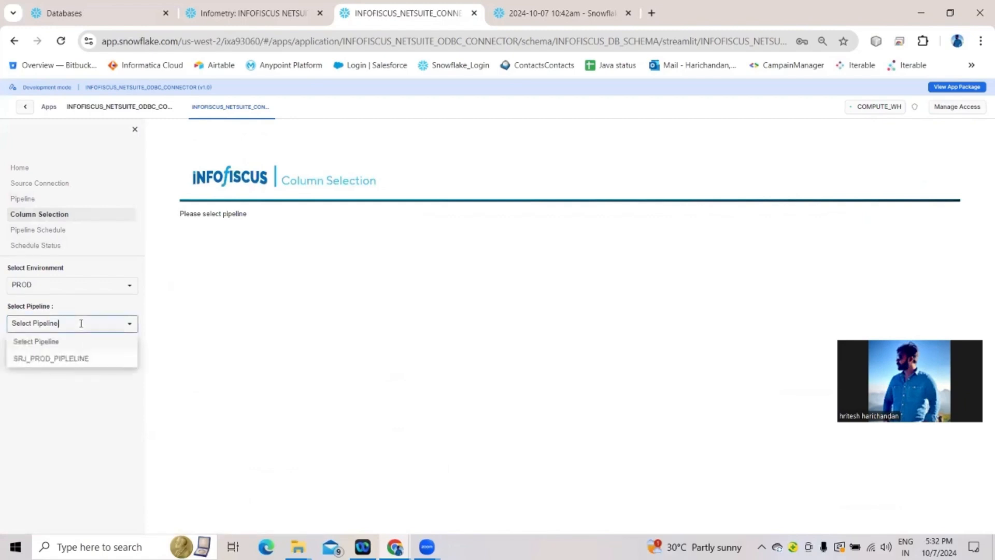
pyautogui.click(86, 359)
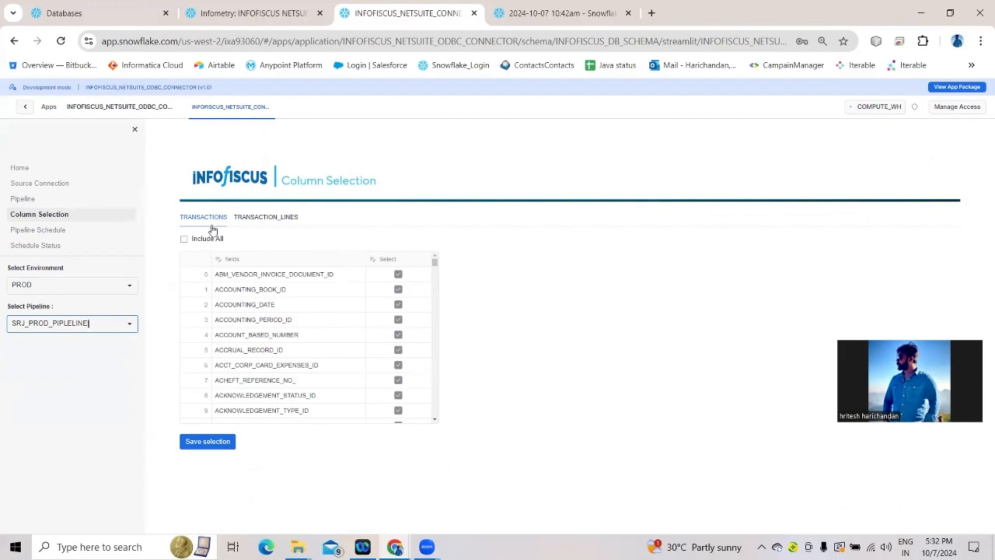
pyautogui.scroll(-4, 345, 366)
pyautogui.scroll(-15, 345, 366)
pyautogui.scroll(8, 347, 365)
pyautogui.scroll(16, 345, 365)
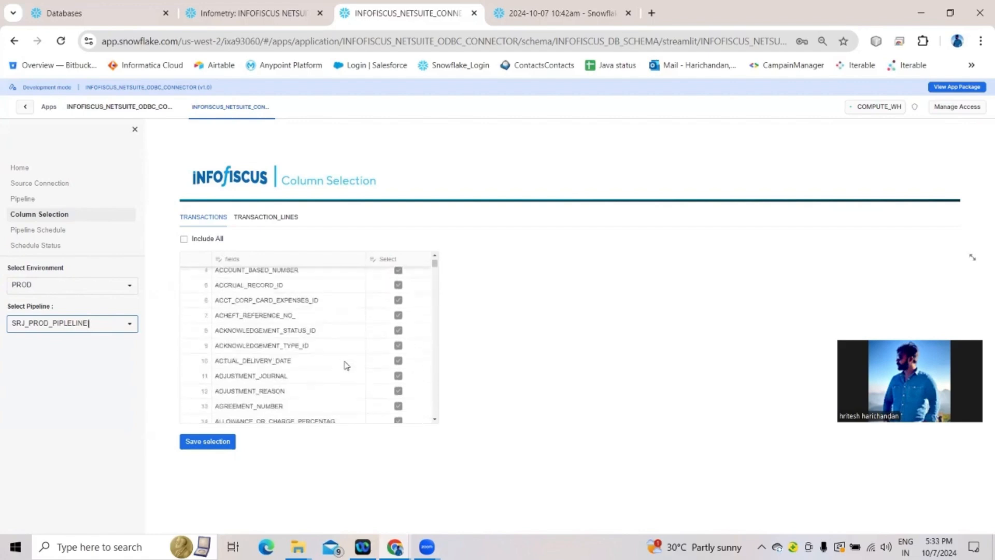
pyautogui.click(262, 217)
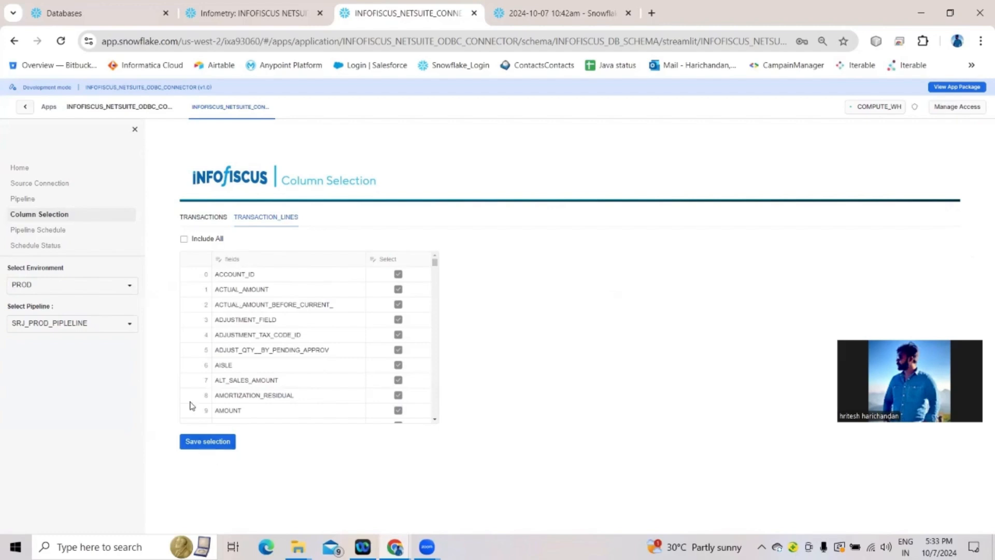
# Step: Start a new schedule for pipeline SRJ_PROD_PIPLELINE with load type Bulk_Load
pyautogui.click(65, 231)
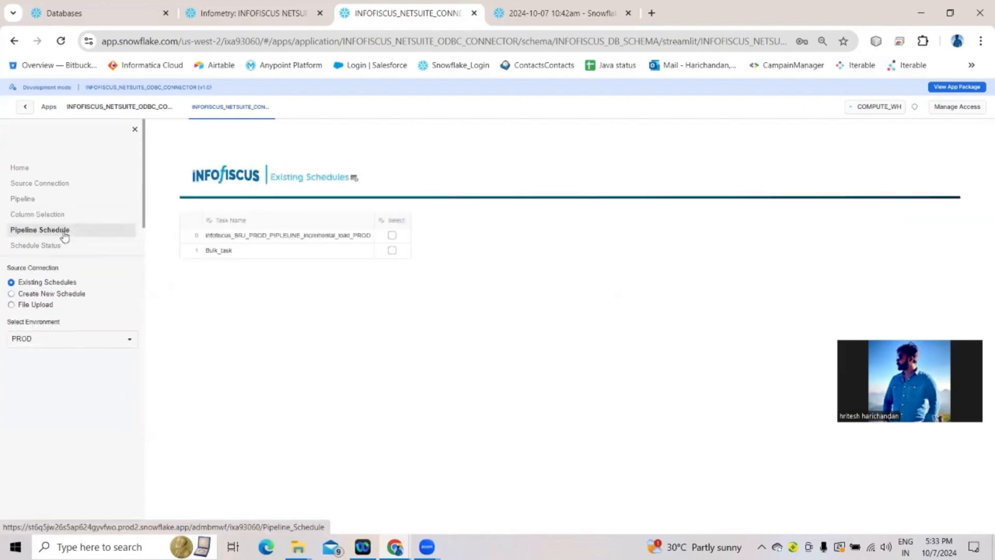
pyautogui.click(80, 294)
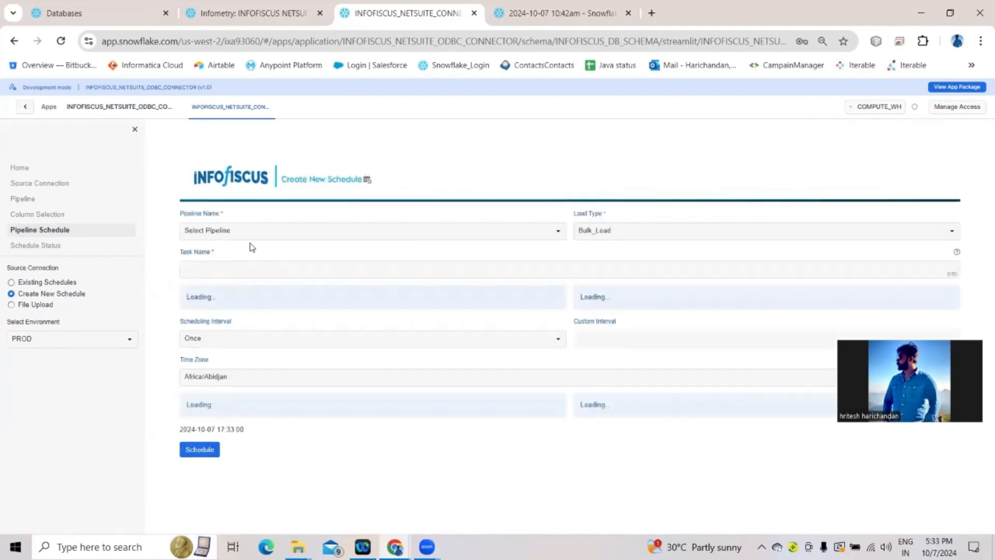
pyautogui.click(303, 229)
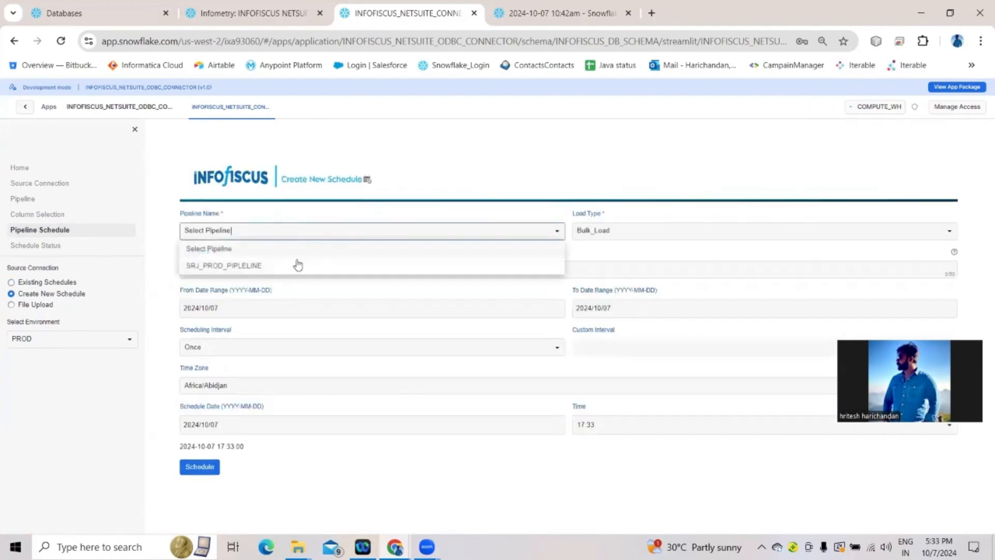
pyautogui.click(294, 267)
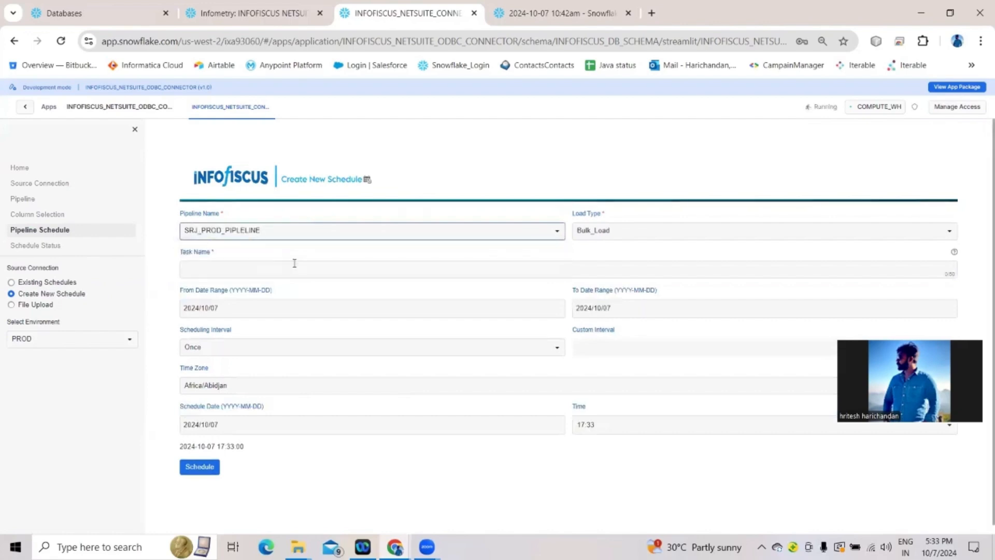
pyautogui.click(634, 230)
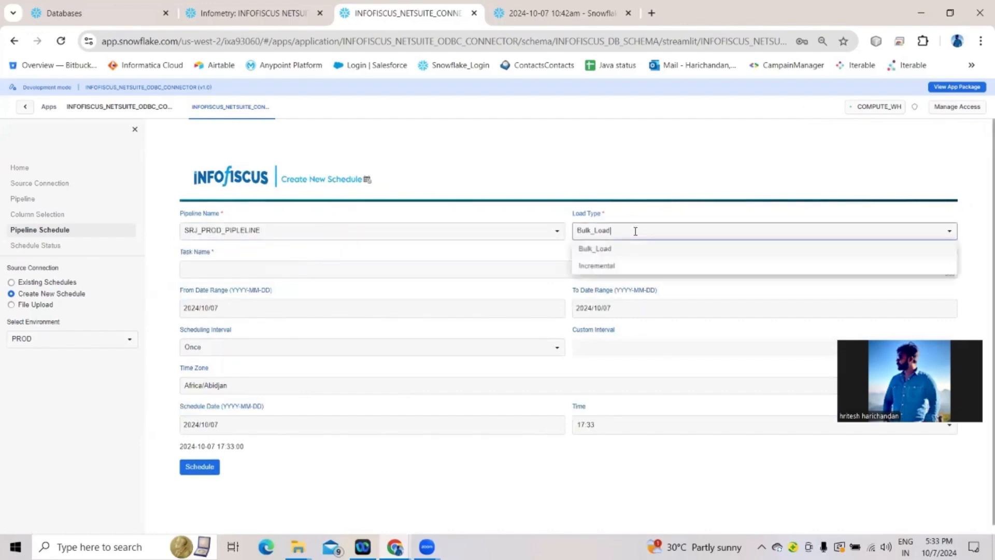
pyautogui.click(626, 257)
# Step: Name the task NS_TAskName, keep today's start date, set time zone Asia/Kolkata, then view existing schedules
pyautogui.click(355, 264)
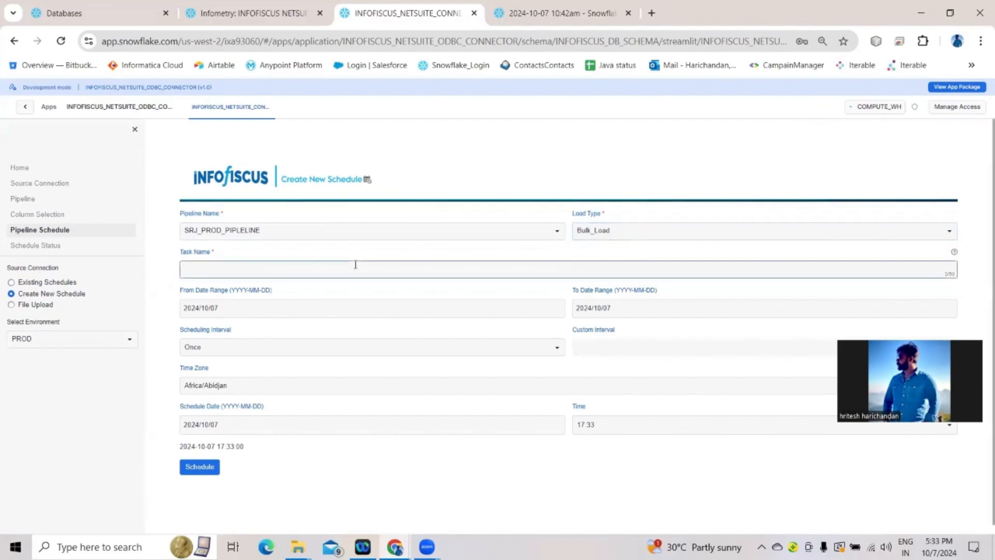
pyautogui.write('NS_TAskName')
pyautogui.click(287, 309)
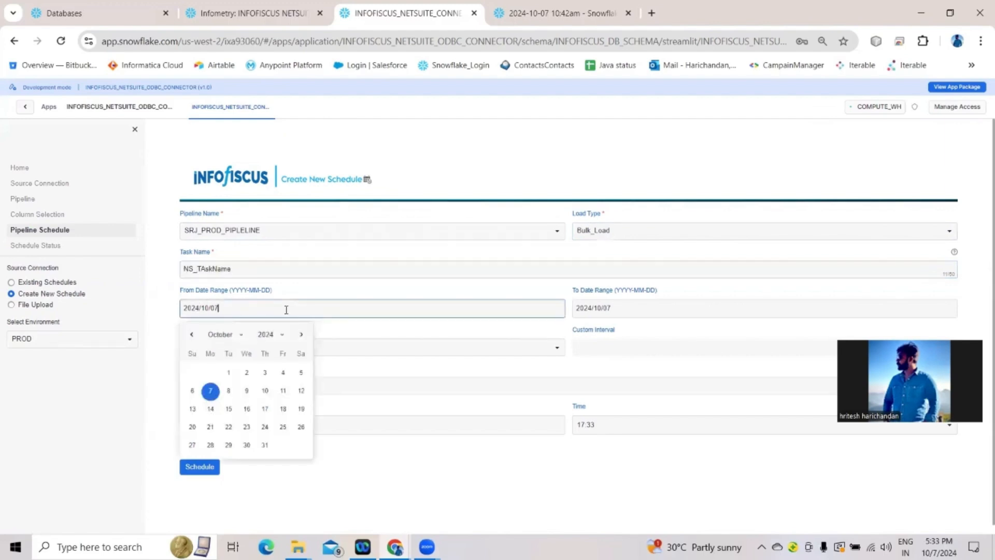
pyautogui.click(521, 325)
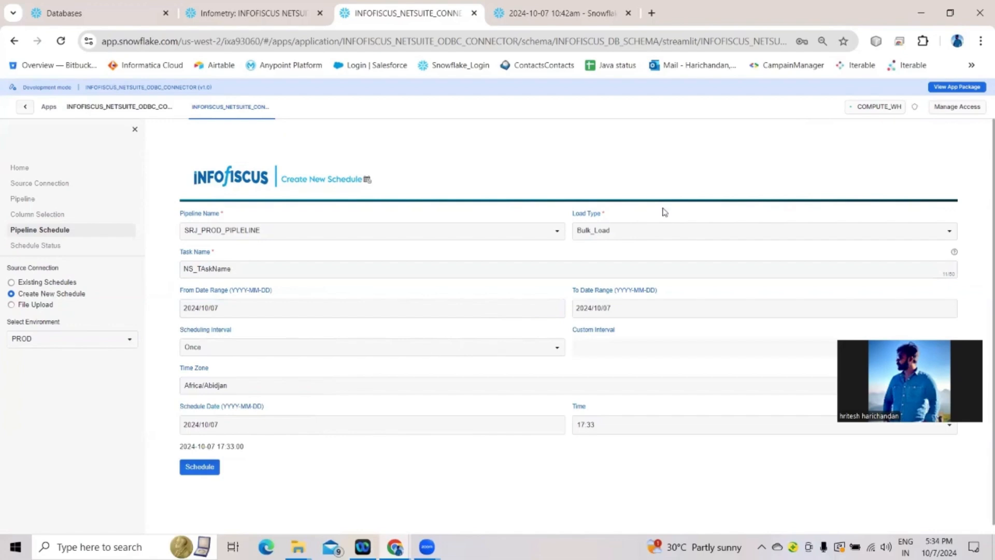
pyautogui.scroll(-1, 366, 374)
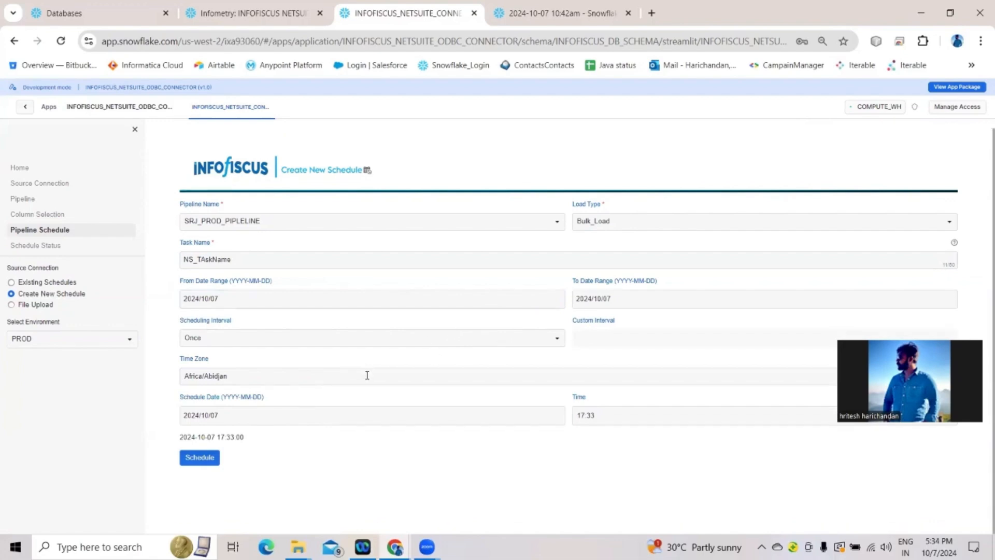
pyautogui.click(347, 376)
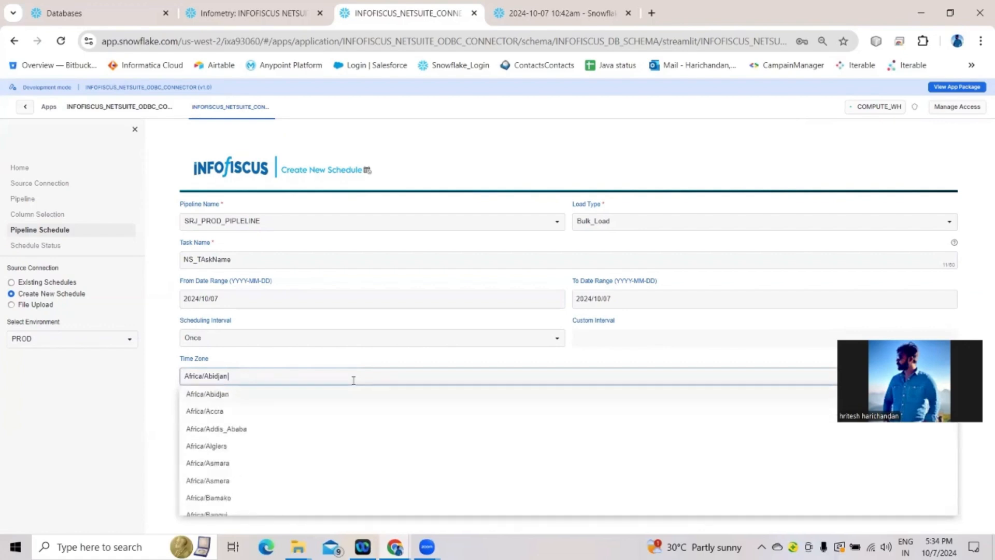
pyautogui.write('kolka')
pyautogui.press('Return')
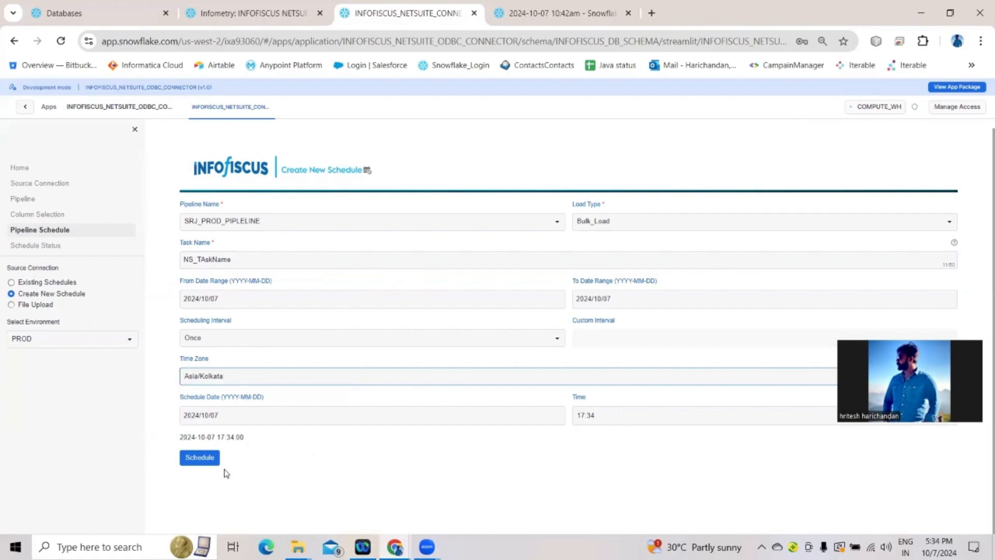
pyautogui.click(72, 284)
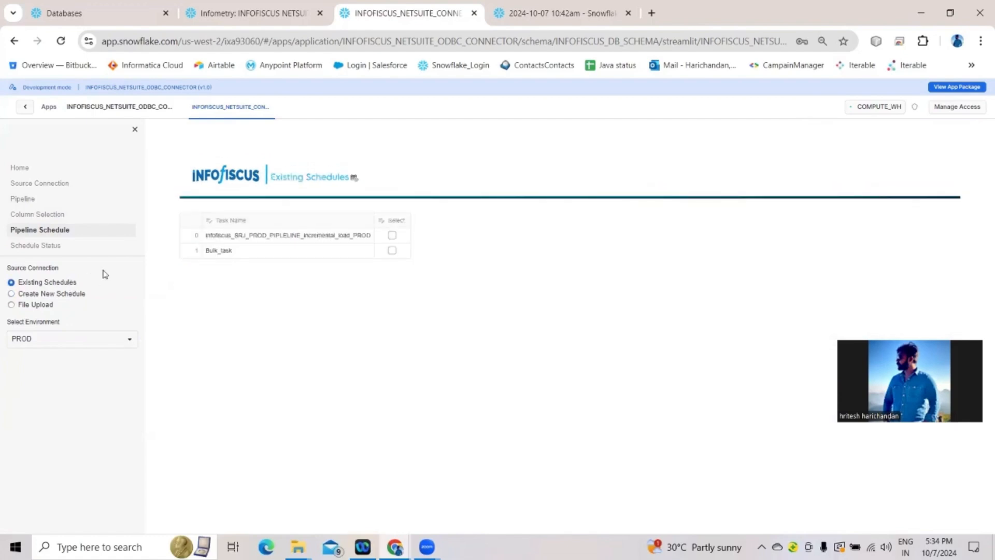
# Step: Select the incremental-load schedule and show its Schedule Status run history
pyautogui.click(391, 236)
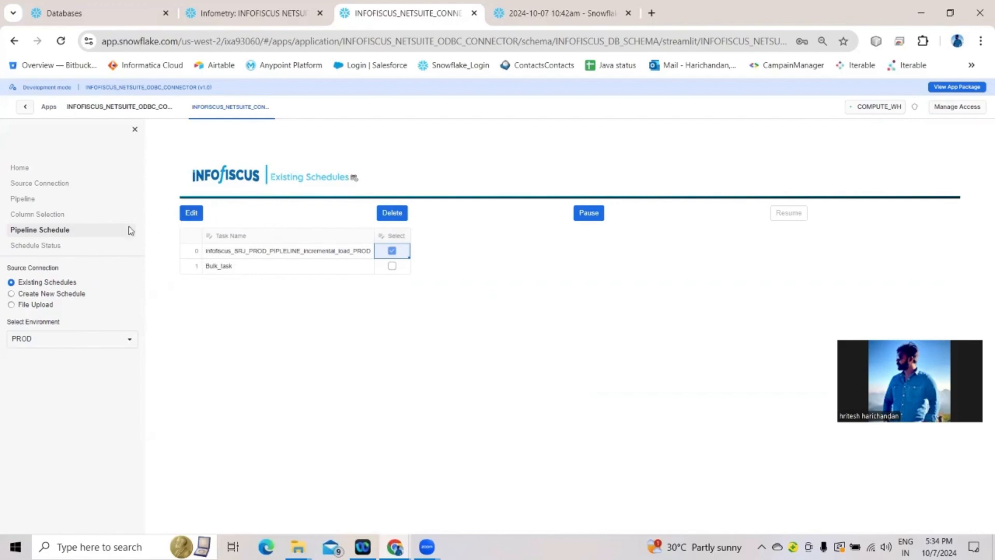
pyautogui.scroll(-1, 78, 231)
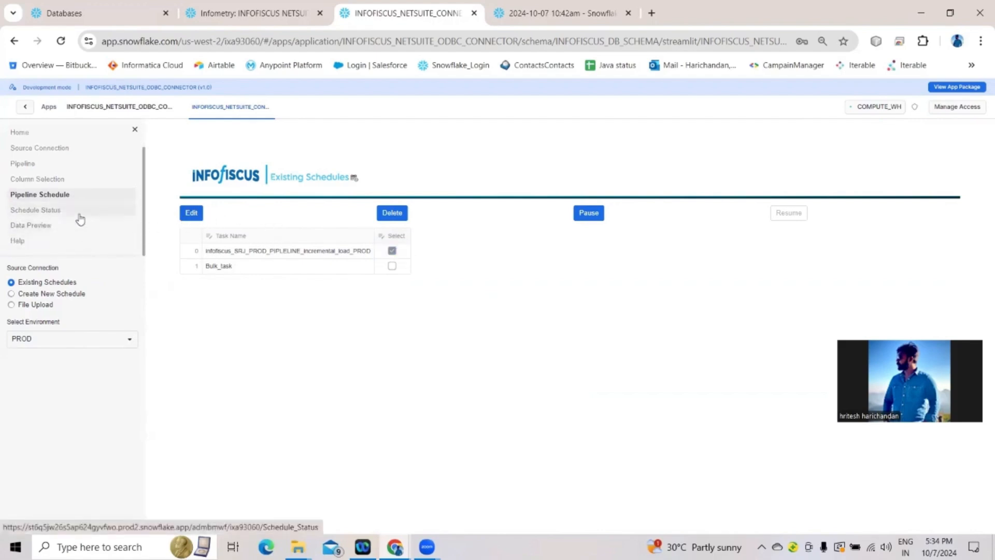
pyautogui.click(80, 220)
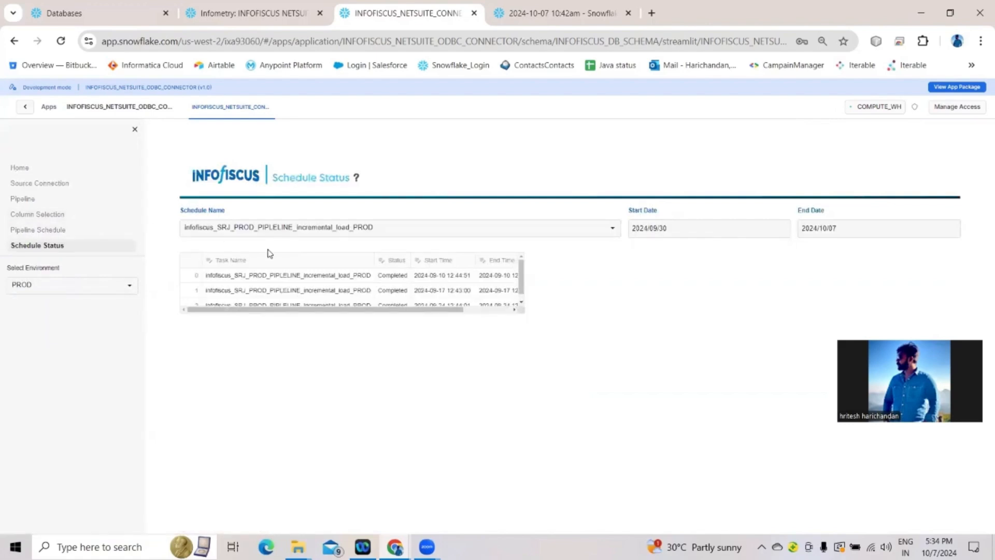
pyautogui.click(419, 230)
pyautogui.click(363, 247)
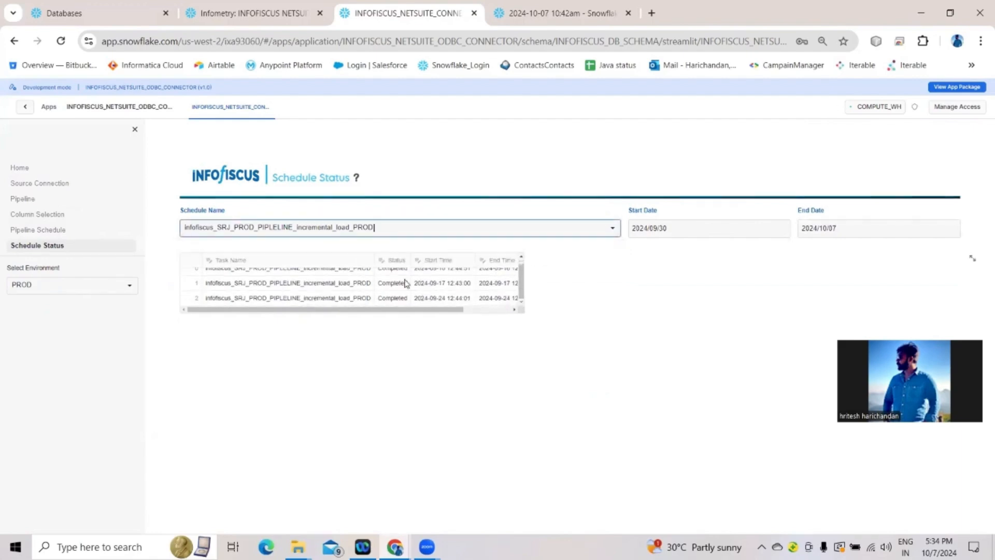
pyautogui.scroll(-1, 387, 292)
pyautogui.scroll(1, 424, 300)
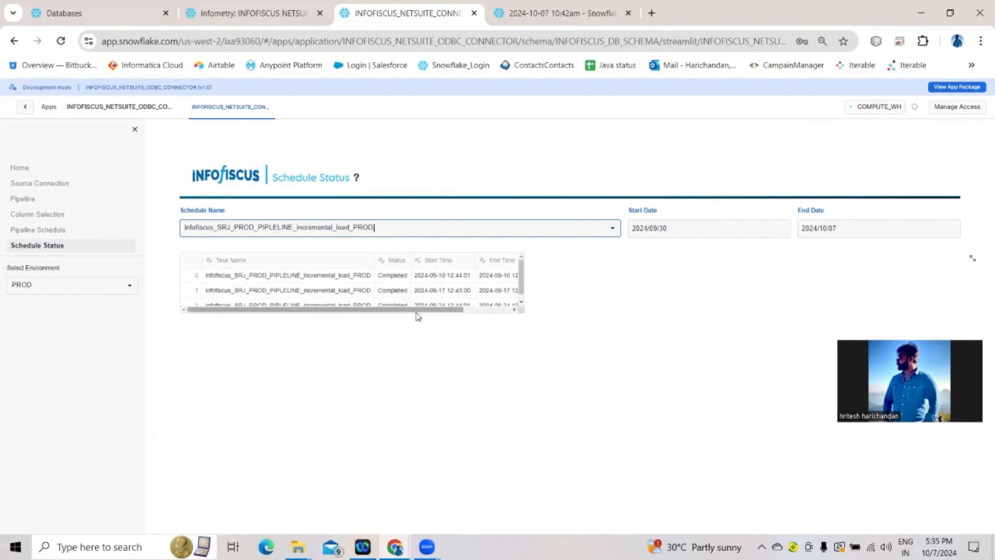
pyautogui.moveTo(418, 315); pyautogui.dragTo(342, 312)
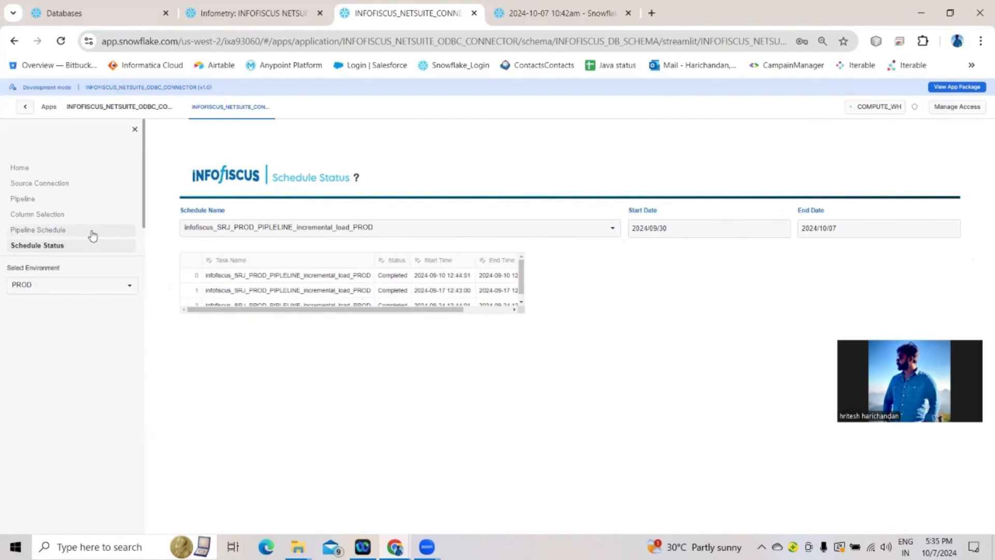
pyautogui.scroll(-1, 91, 235)
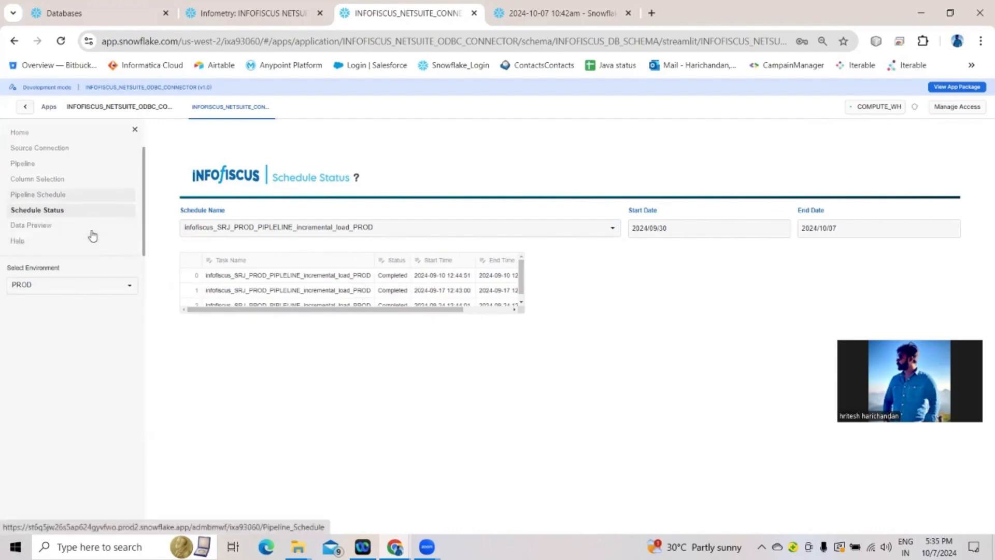
# Step: On the Data Preview page, pick SRJ_PROD_PIPLELINE to show its record counts
pyautogui.click(59, 227)
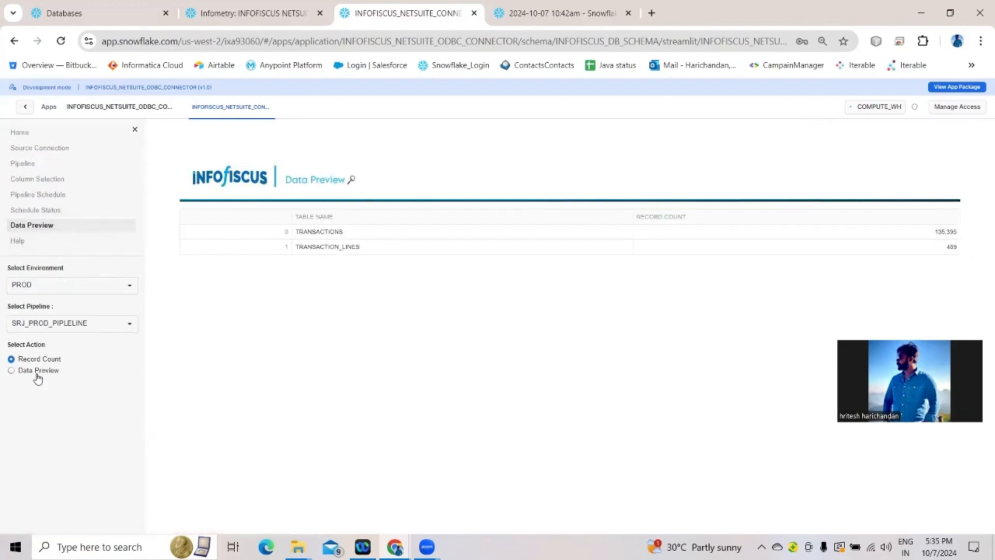
pyautogui.click(118, 326)
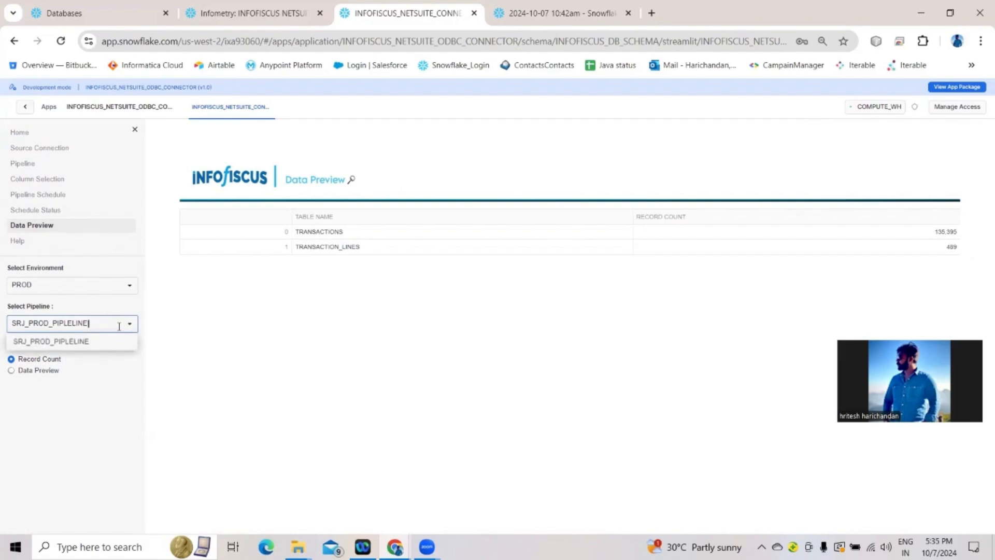
pyautogui.click(120, 342)
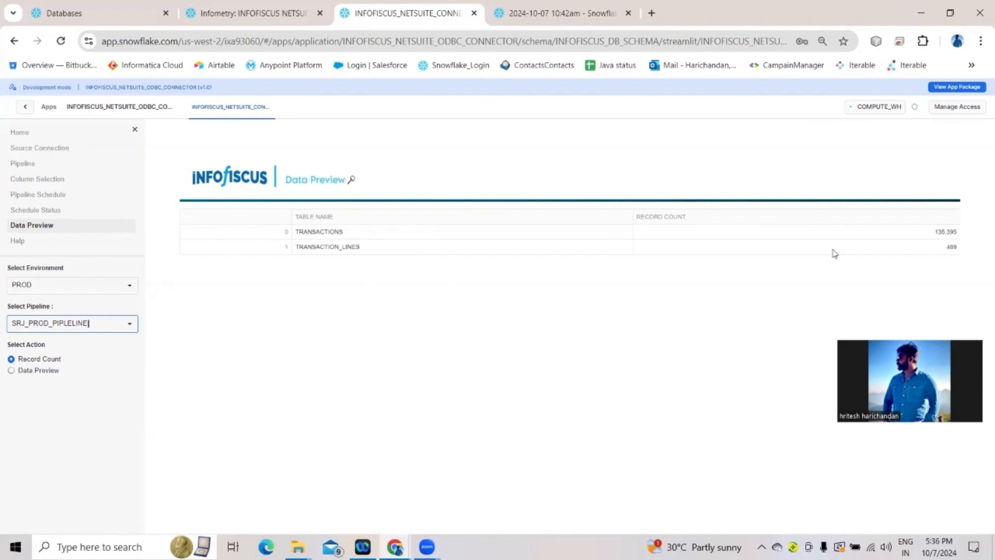
# Step: Preview the loaded TRANSACTION_LINES rows, scrolling across to columns like GROSS_AMOUNT
pyautogui.click(23, 373)
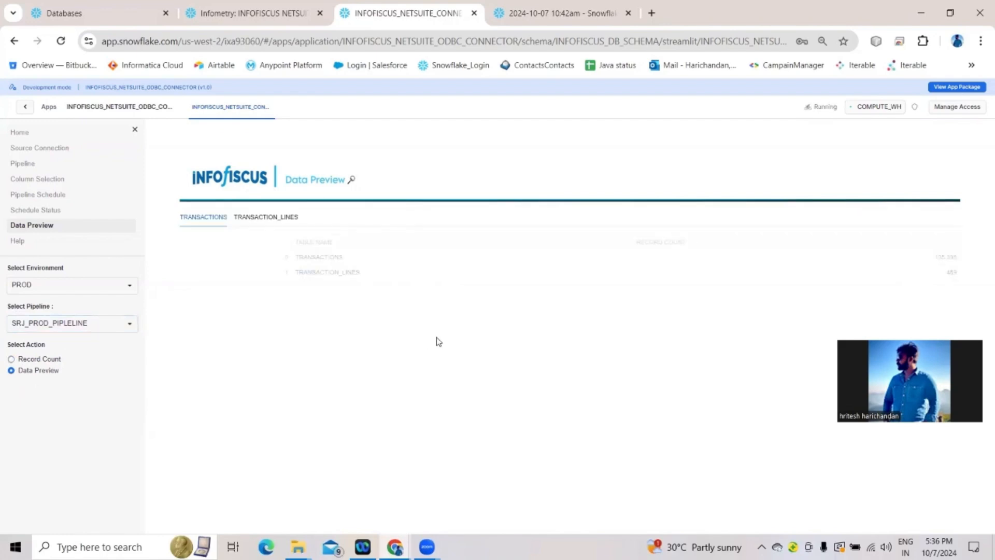
pyautogui.scroll(-3, 337, 300)
pyautogui.scroll(3, 362, 298)
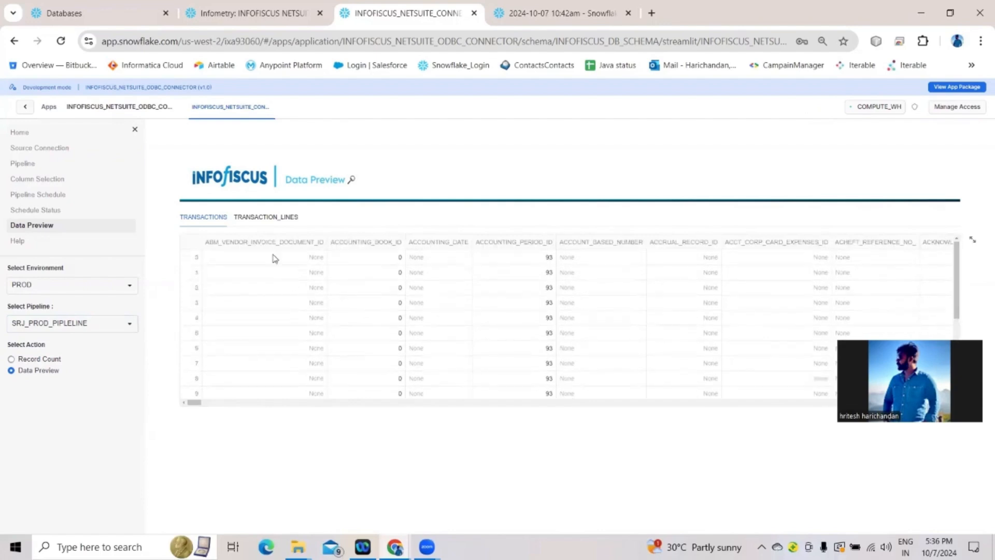
pyautogui.click(241, 217)
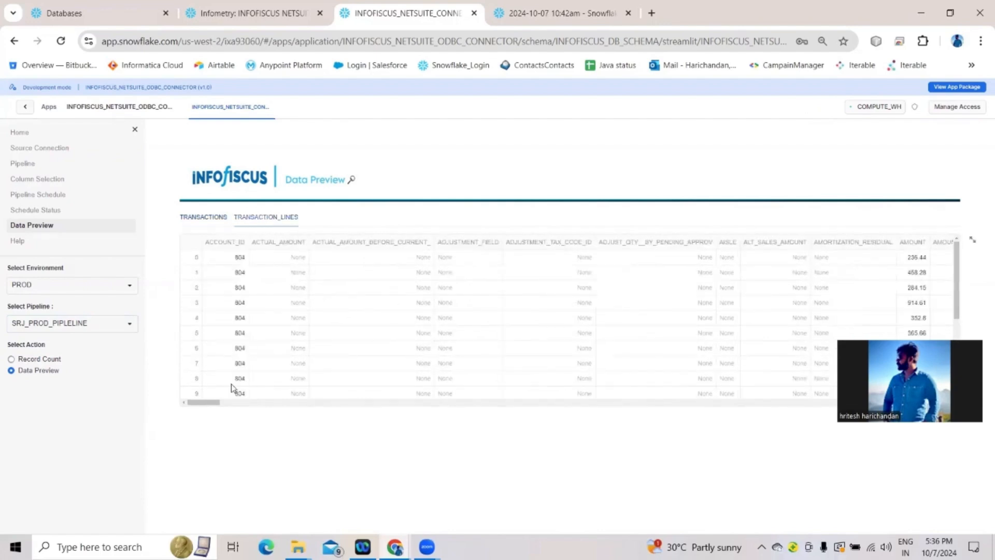
pyautogui.hscroll(10, 232, 387)
pyautogui.hscroll(10, 231, 387)
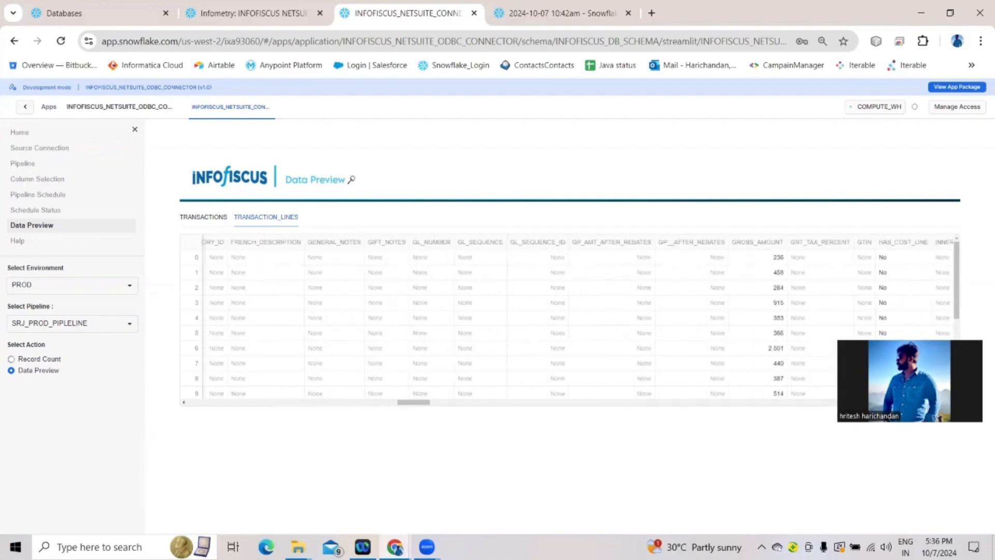
# Step: Open the connector's Help page with its headquarters and India office contact details
pyautogui.click(79, 241)
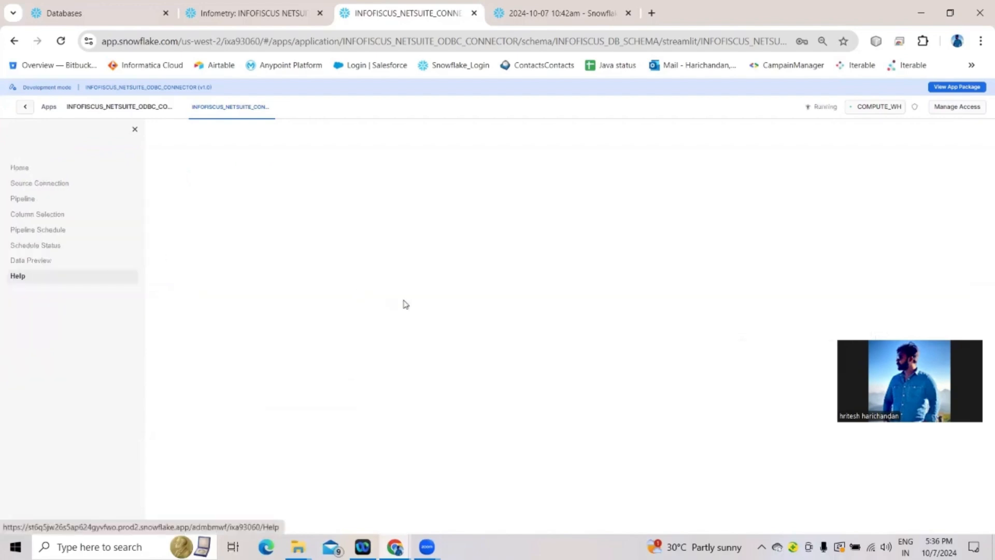